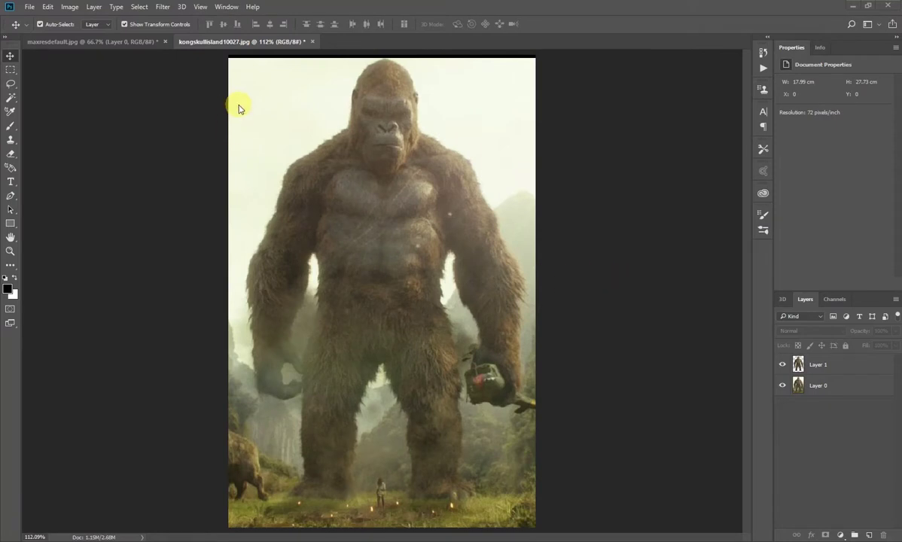
Hide the jungle background on Layer 0, select Kong's Layer 1, and bring up the maxresdefault.jpg sunset image.
click(782, 386)
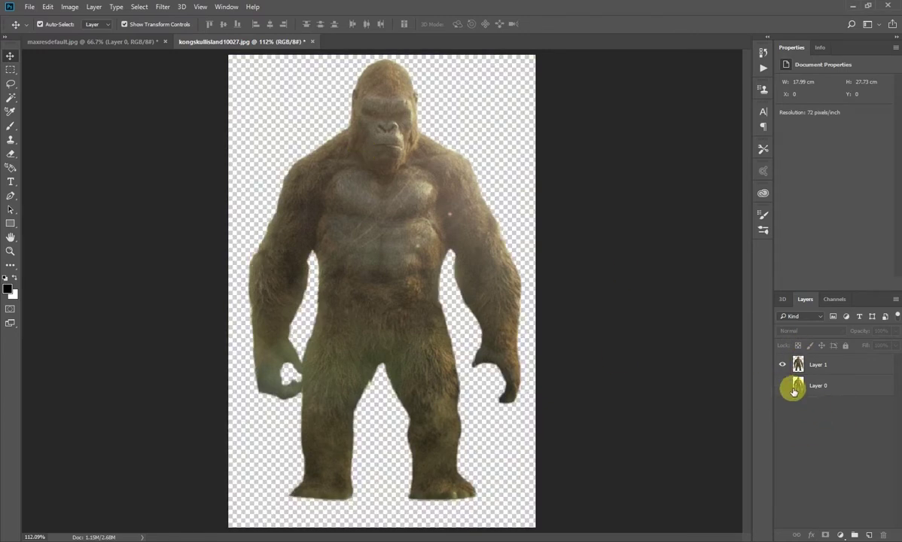
click(781, 386)
click(422, 234)
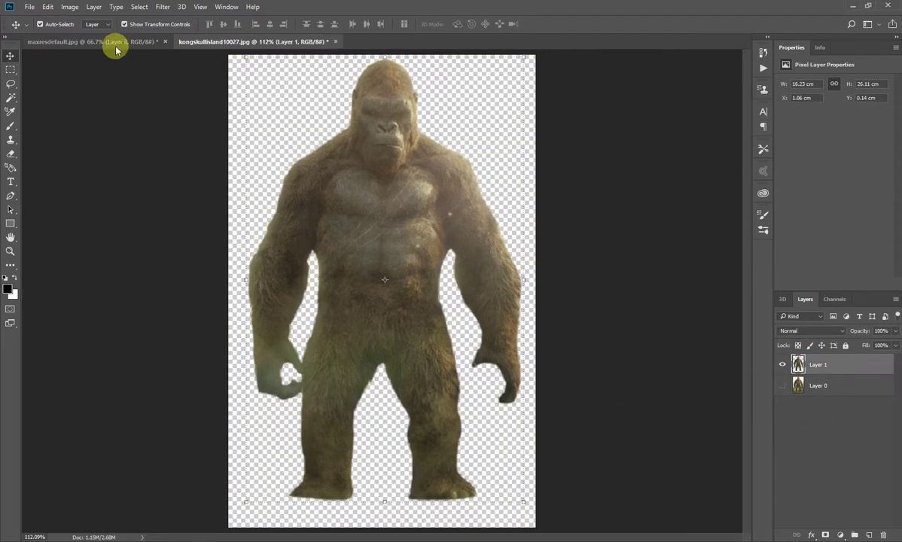
click(114, 42)
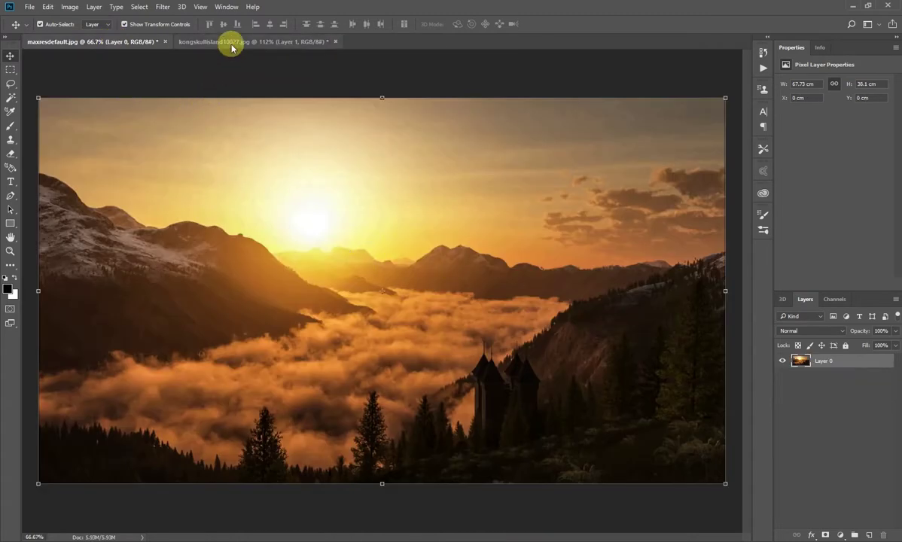
Drag Kong into the sunset valley document and enlarge him slightly.
click(231, 42)
mouse_move(383, 217)
mouse_down()
mouse_move(154, 41)
mouse_move(367, 302)
mouse_up()
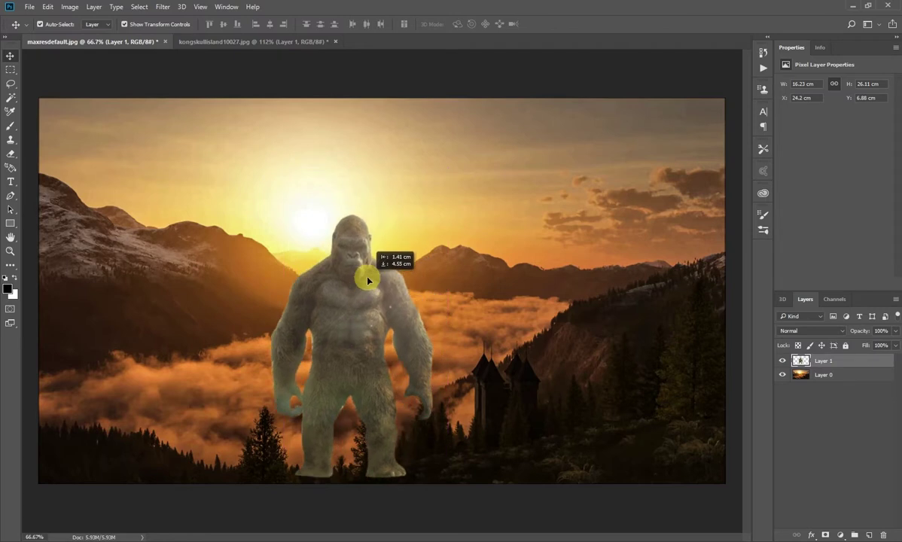
drag(382, 237, 368, 293)
key(ctrl+t)
drag(435, 225, 435, 214)
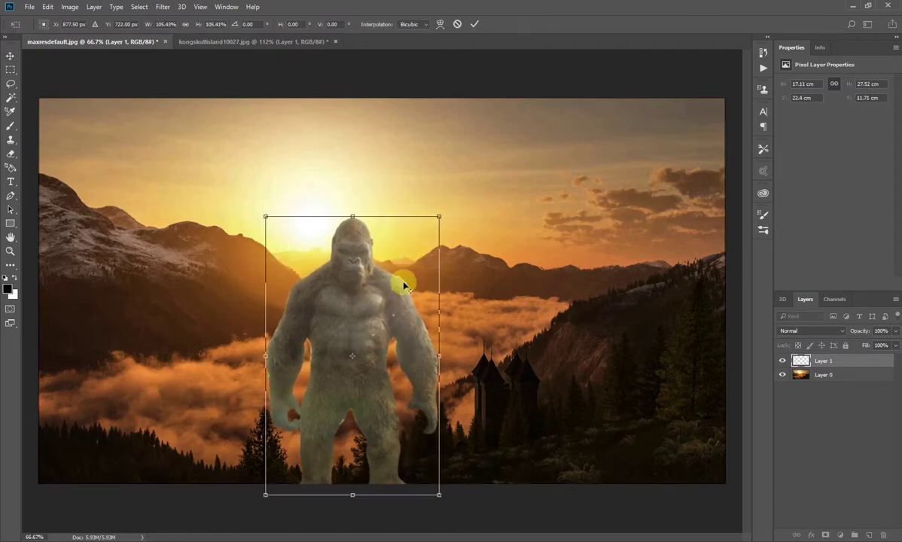
drag(379, 311, 377, 314)
key(Return)
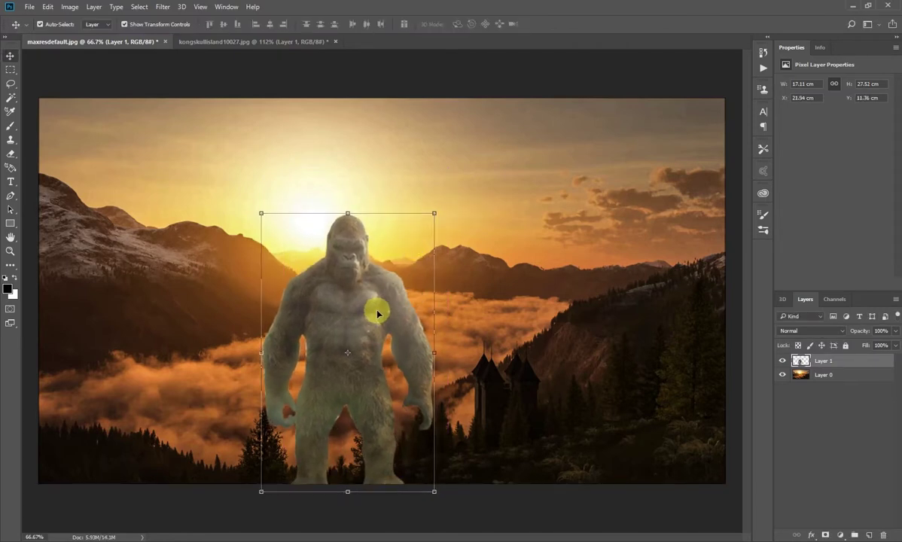
Reposition Kong, scale him to about 94 percent, and raise him above the clouds.
drag(363, 292, 365, 305)
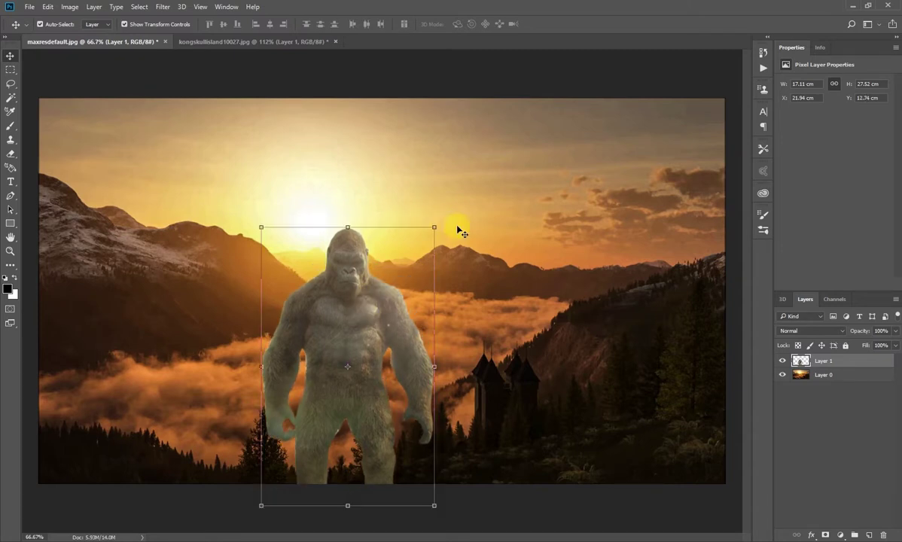
drag(433, 227, 429, 236)
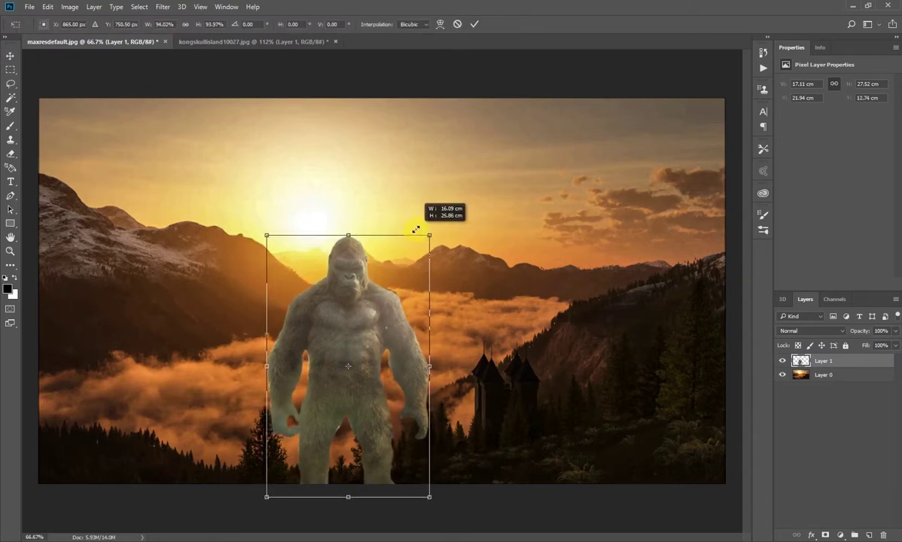
key(Return)
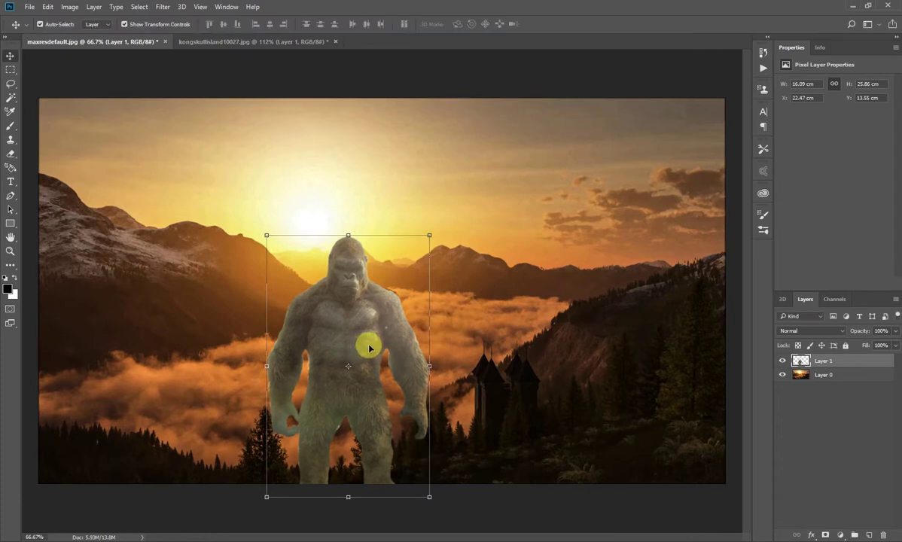
drag(369, 347, 365, 314)
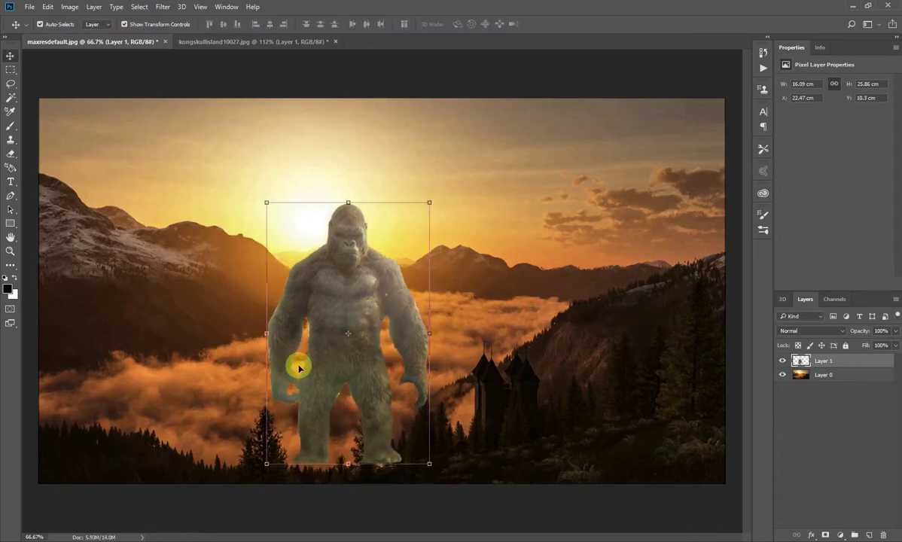
Trace Kong's legs with a path, delete them, and lower him into the clouds.
key(p)
mouse_move(246, 414)
mouse_down()
mouse_move(255, 397)
mouse_move(296, 379)
mouse_move(430, 386)
mouse_move(429, 469)
mouse_move(284, 483)
mouse_move(238, 443)
mouse_move(243, 422)
mouse_up()
right_click(313, 393)
click(399, 231)
key(Return)
key(Delete)
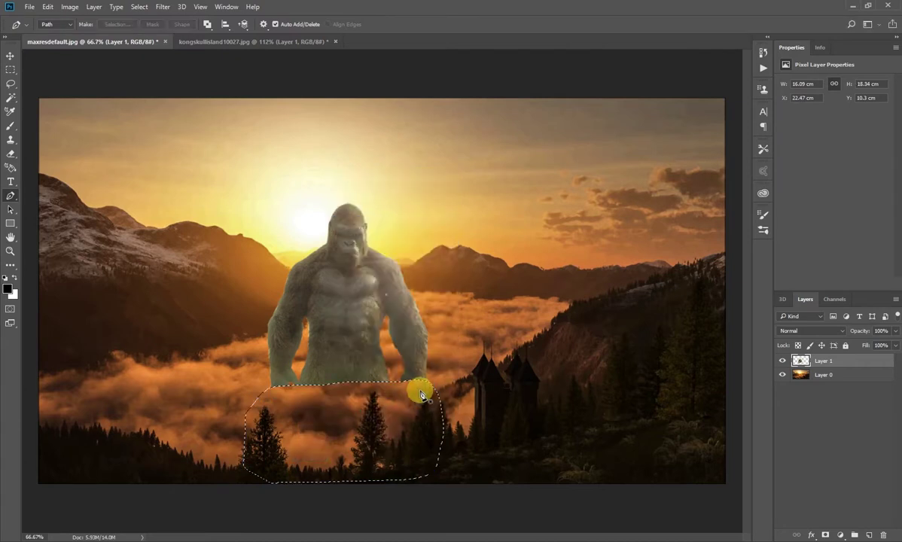
key(ctrl+d)
key(v)
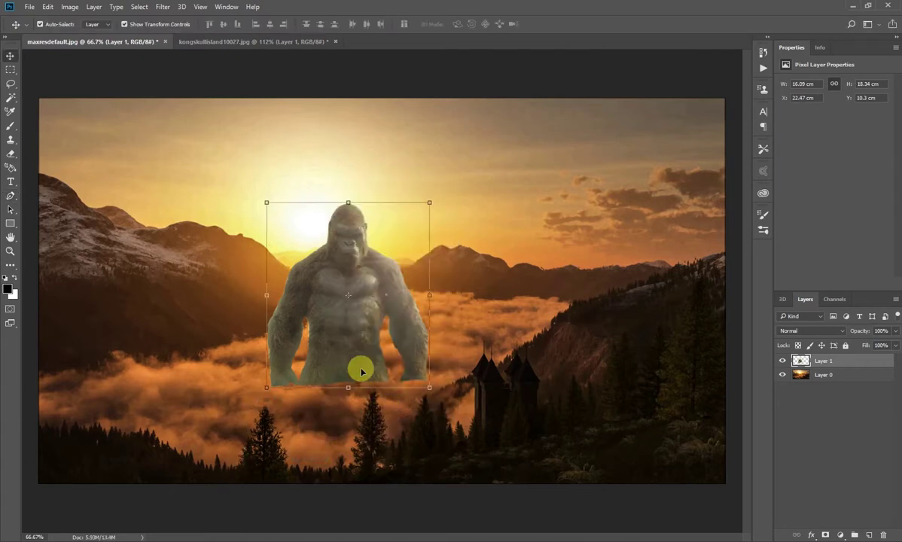
drag(361, 370, 359, 389)
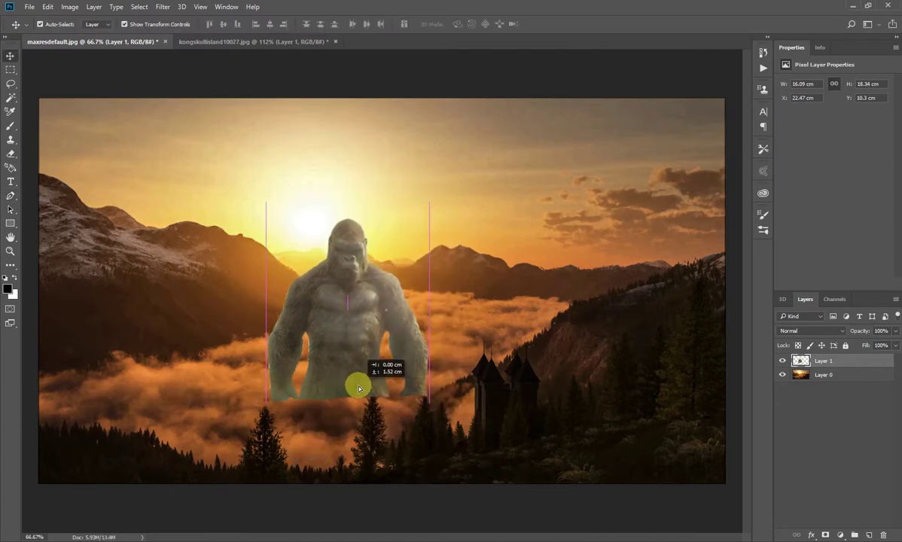
key(ctrl+b)
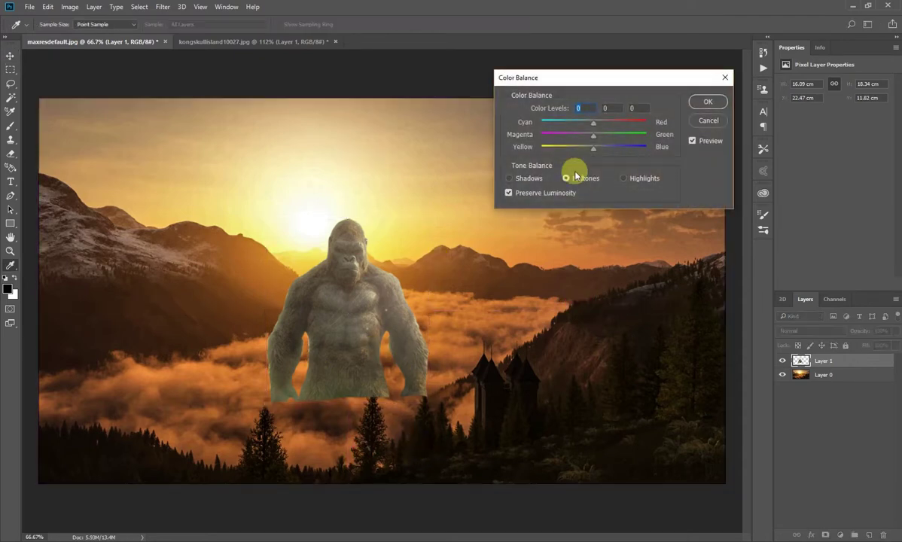
In Color Balance, push midtones and highlights toward red and yellow, and shadows toward yellow.
drag(593, 126, 610, 128)
drag(593, 148, 582, 148)
click(624, 178)
drag(593, 126, 603, 125)
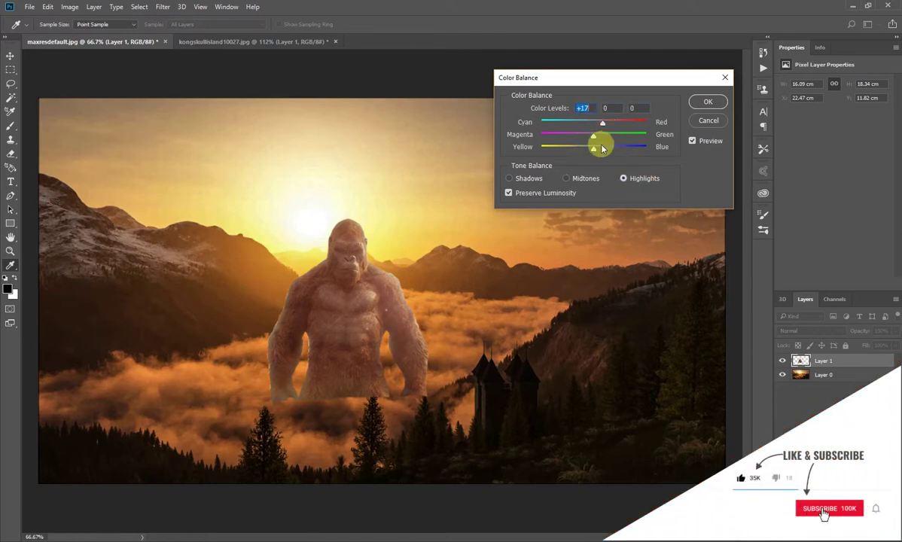
drag(588, 152, 594, 136)
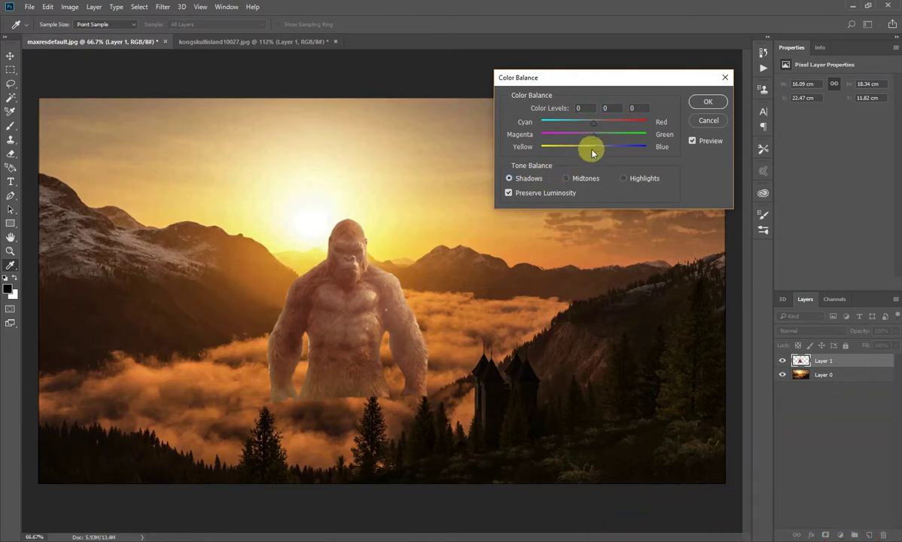
mouse_move(587, 152)
mouse_down()
mouse_move(598, 125)
mouse_move(590, 139)
mouse_up()
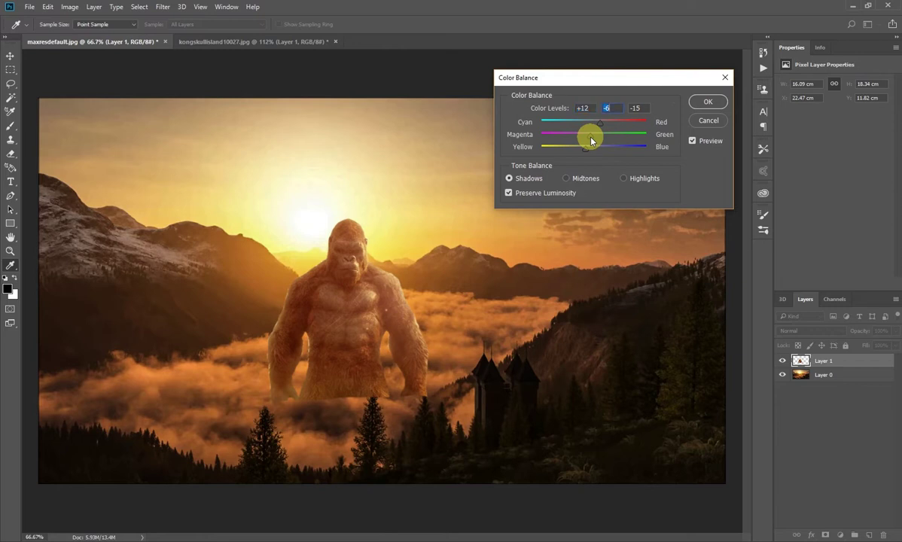
click(706, 102)
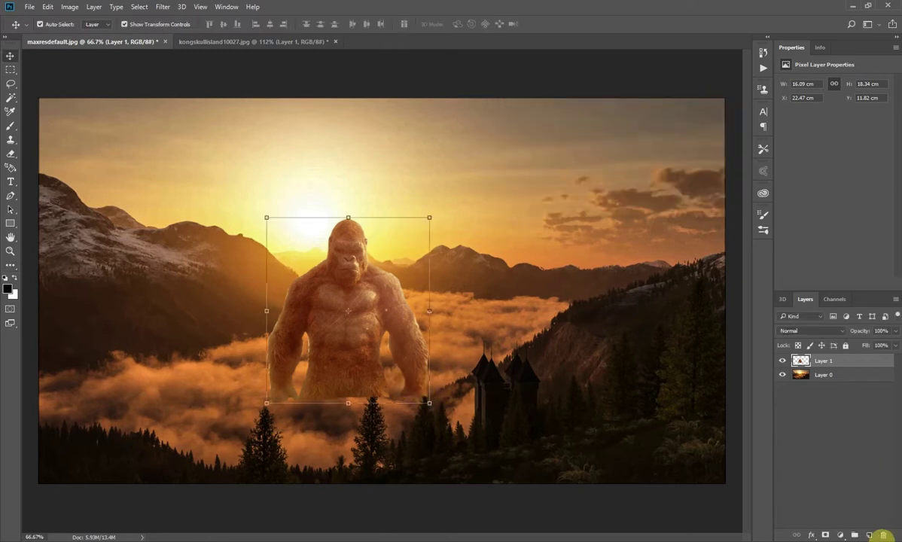
Add an empty layer above Kong, then launch the Camera Raw Filter on Kong's layer.
click(870, 535)
key(b)
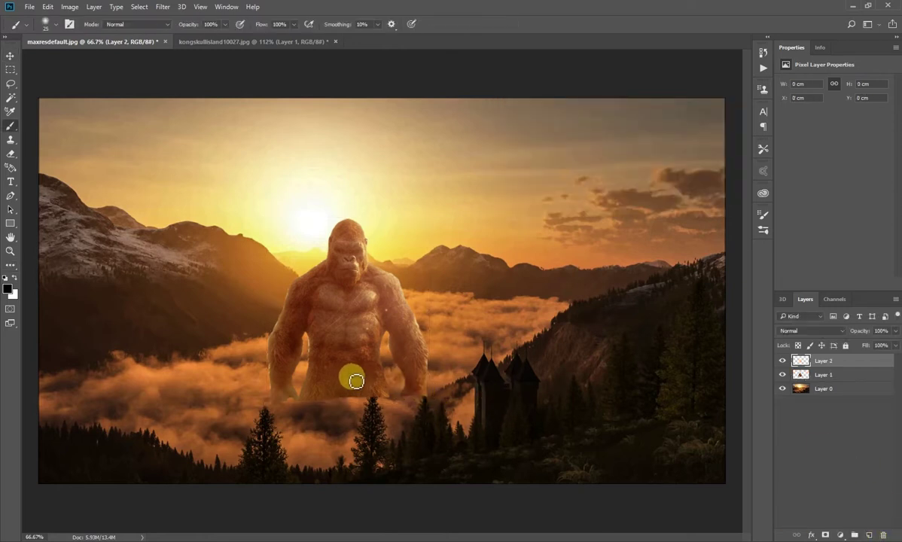
click(854, 375)
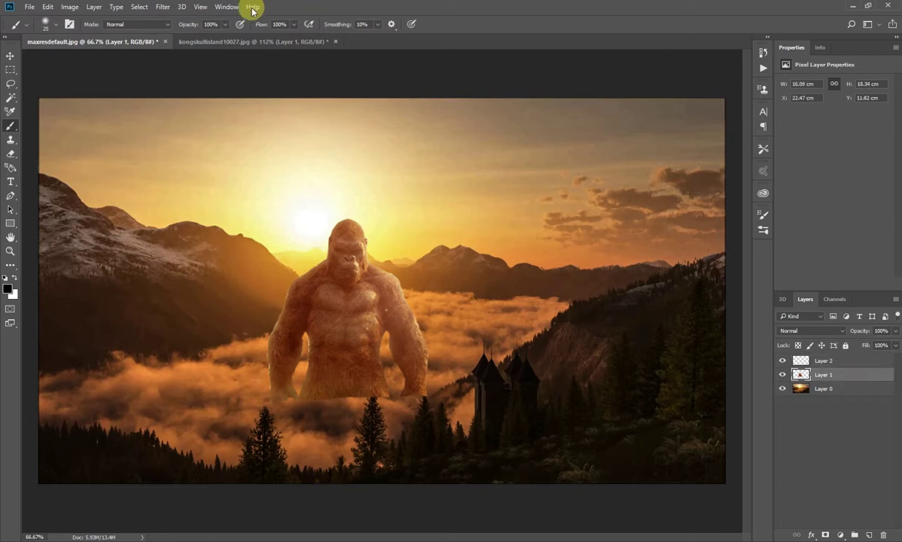
click(175, 6)
mouse_move(163, 7)
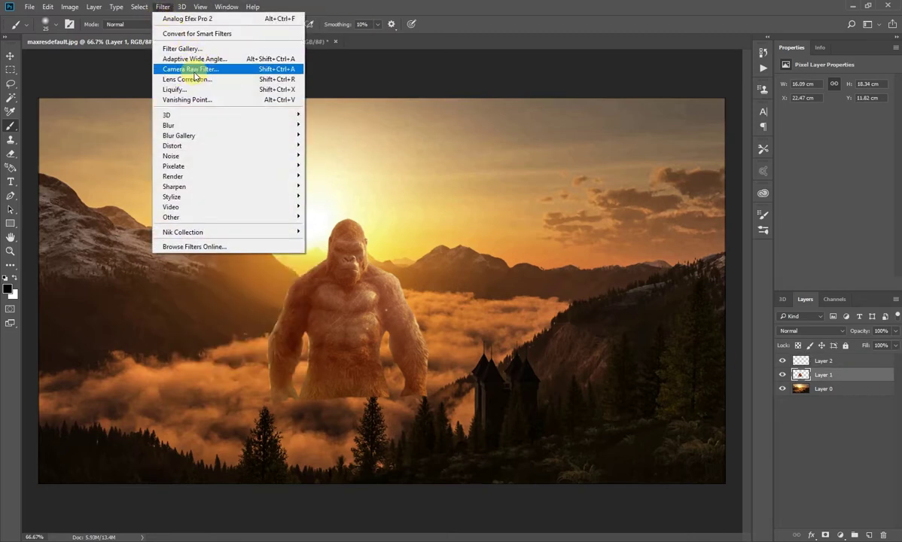
click(192, 70)
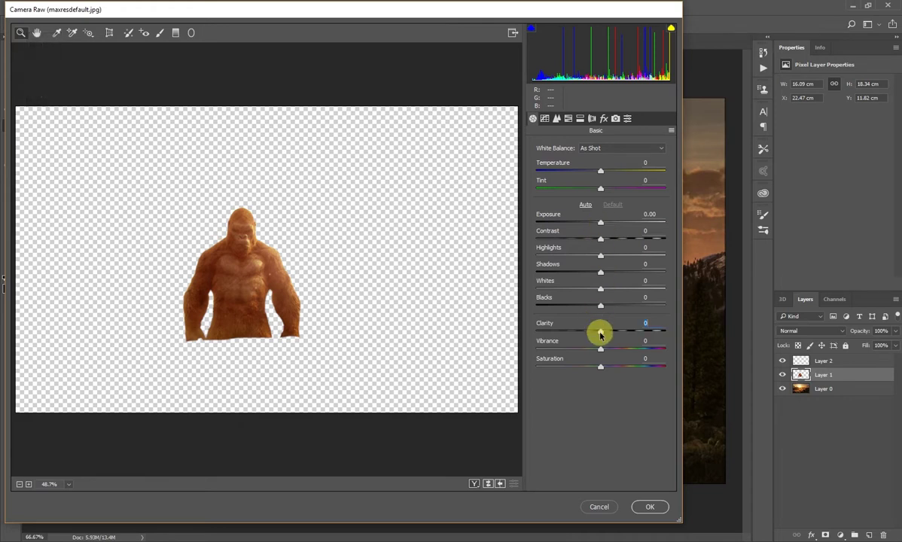
Grade Kong in Camera Raw: Temperature -20, Exposure -0.70, Clarity +42, Highlights +8.
drag(600, 332, 608, 332)
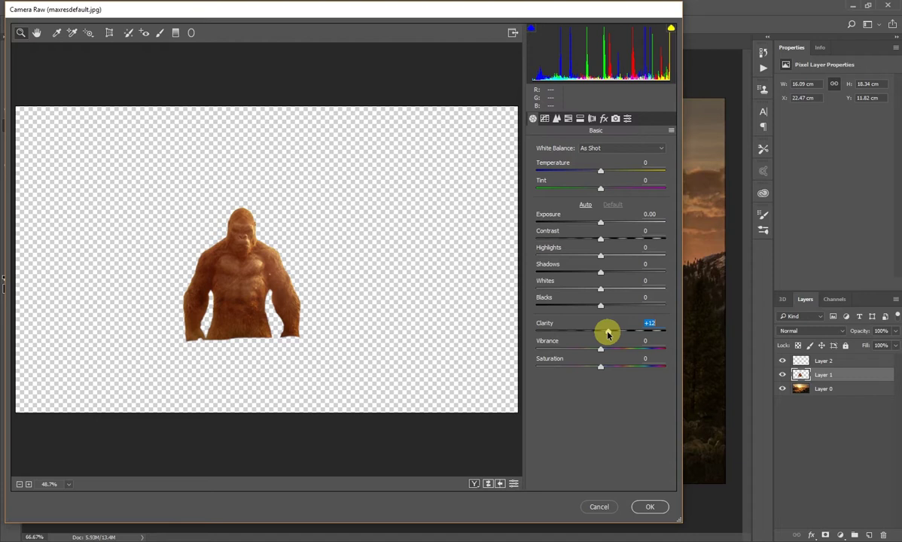
drag(608, 334, 611, 336)
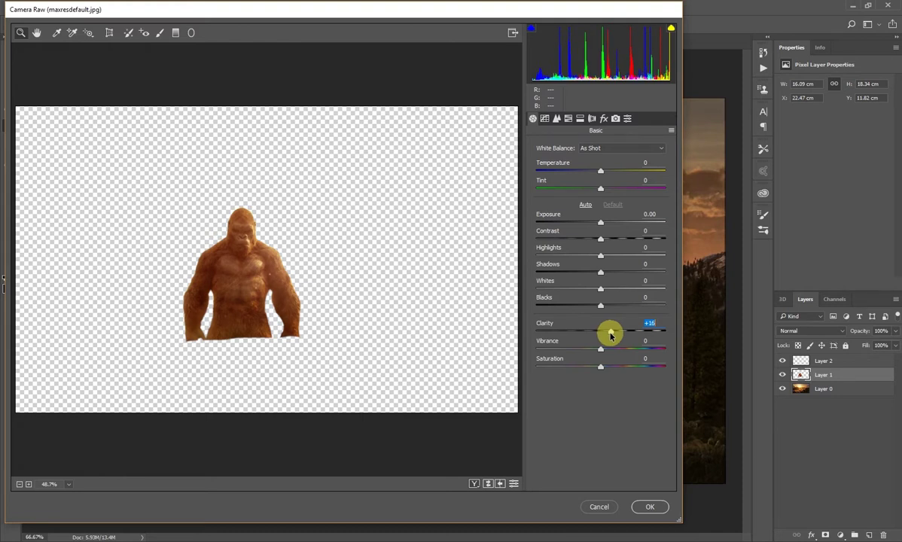
drag(611, 336, 618, 331)
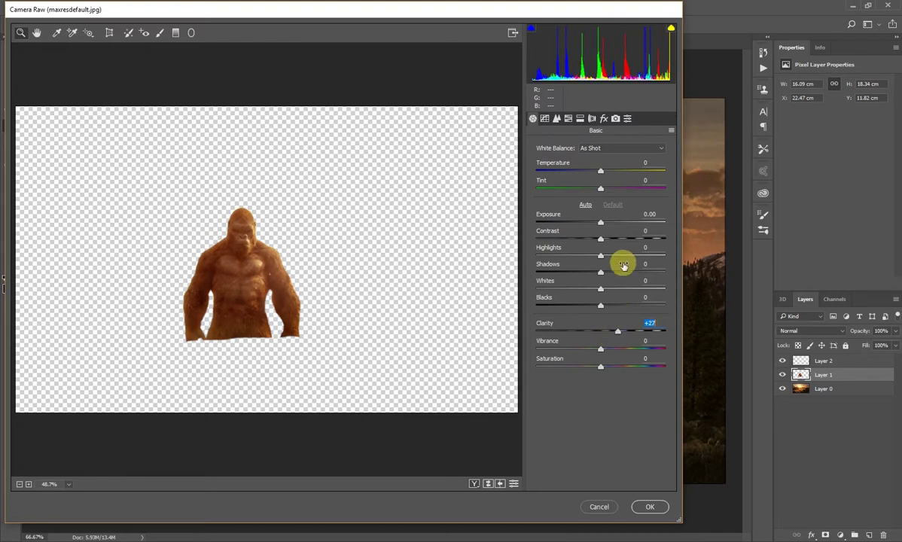
drag(600, 173, 594, 174)
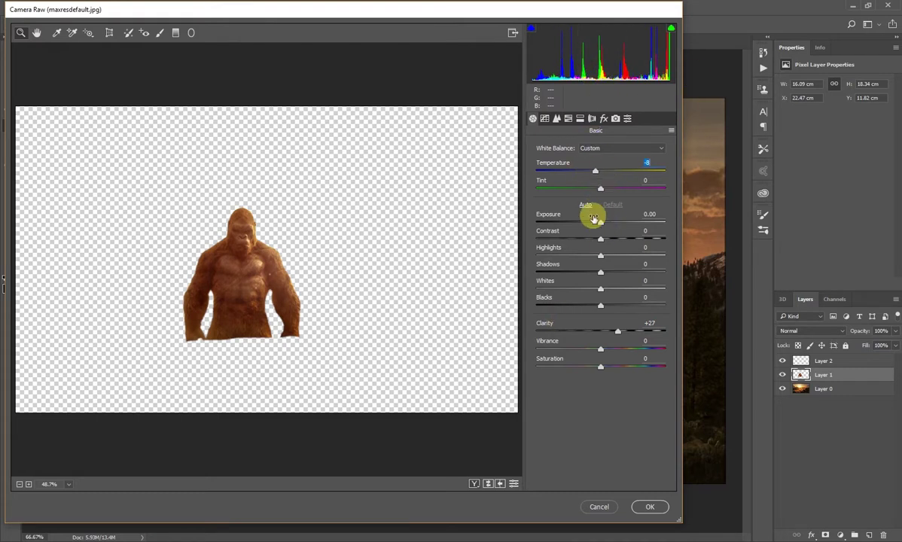
drag(595, 173, 590, 176)
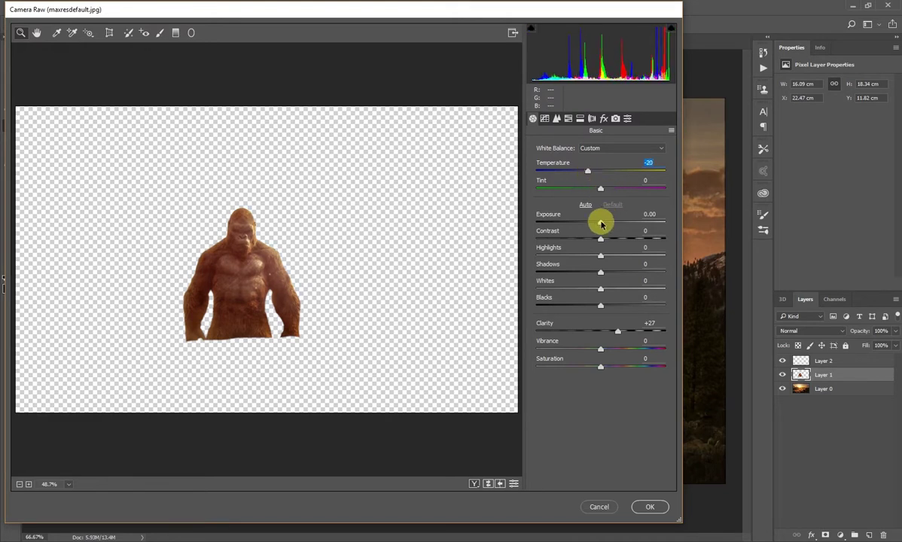
drag(601, 223, 591, 223)
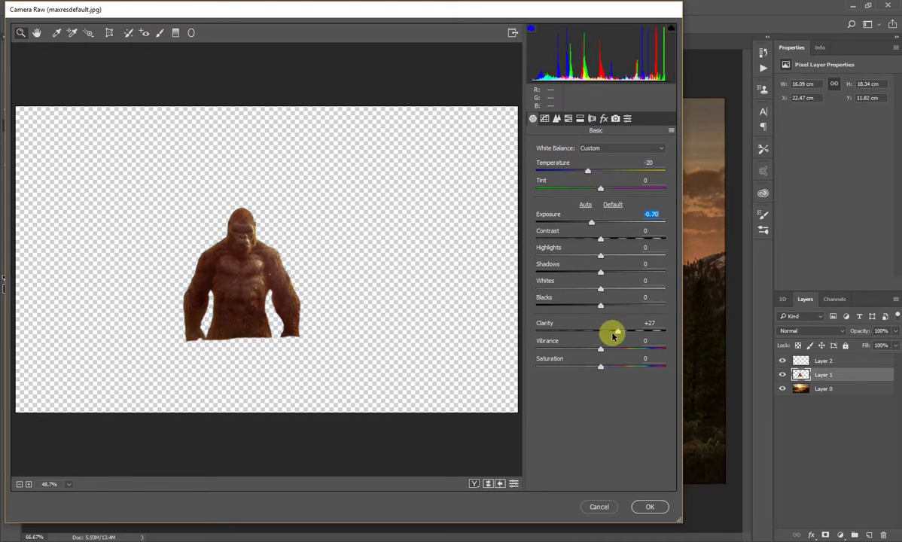
drag(620, 334, 629, 336)
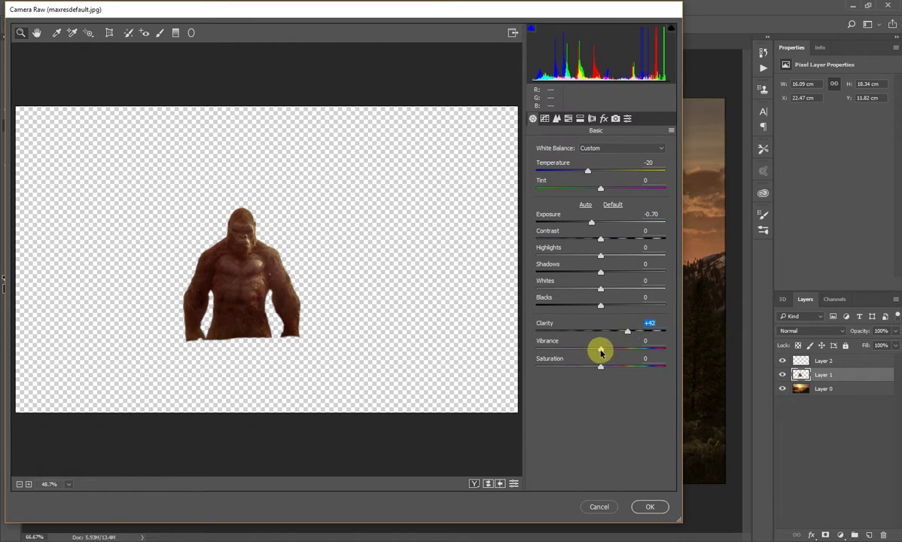
drag(600, 257, 612, 309)
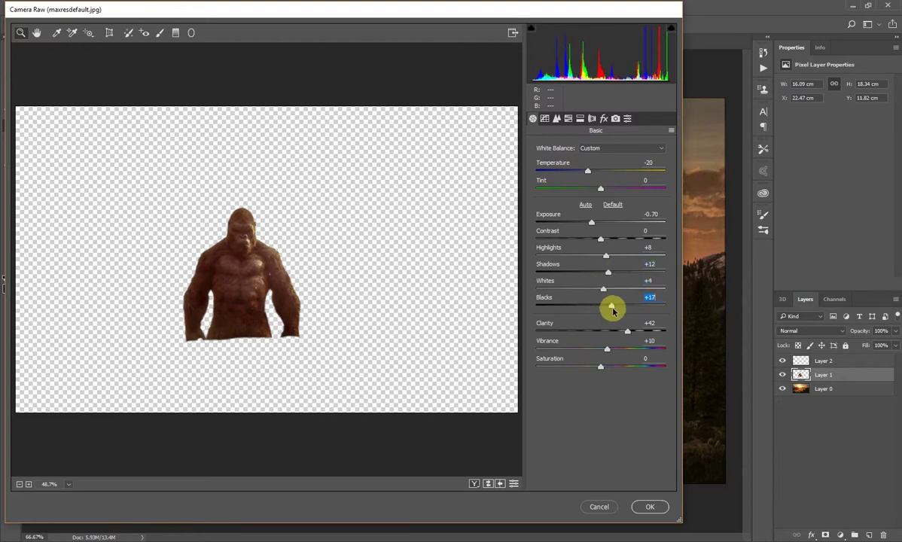
click(652, 507)
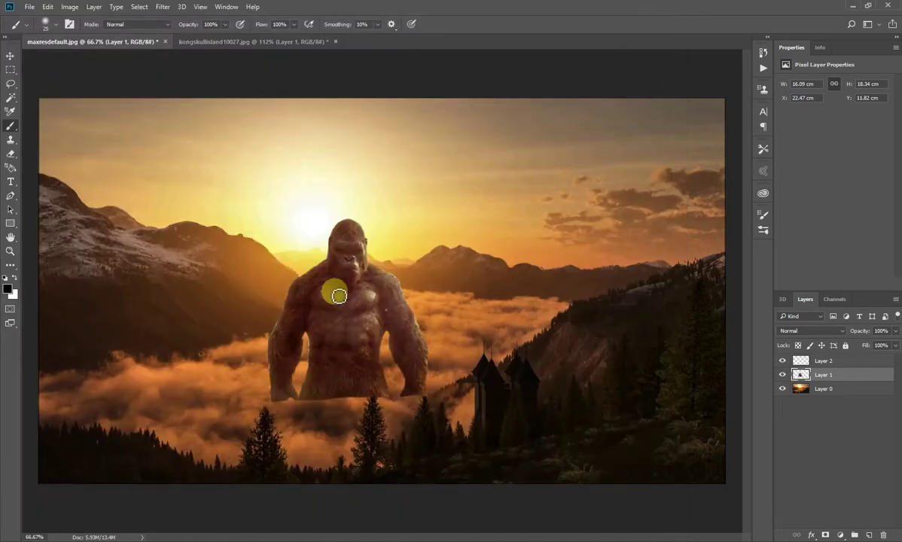
Paint brown Cloud_Brush_01 wisps over Kong's lower body on Layer 2, then hide that layer.
key(ctrl+t)
click(786, 361)
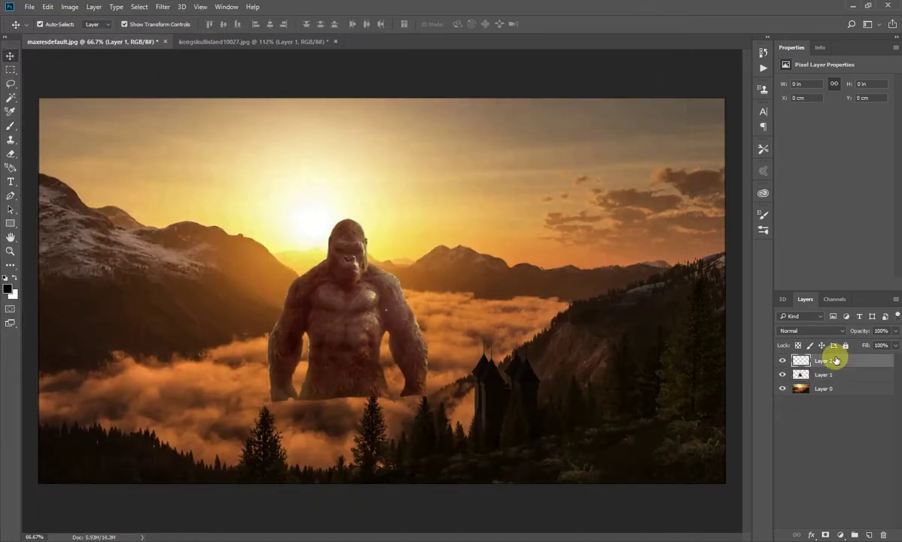
key(b)
right_click(226, 175)
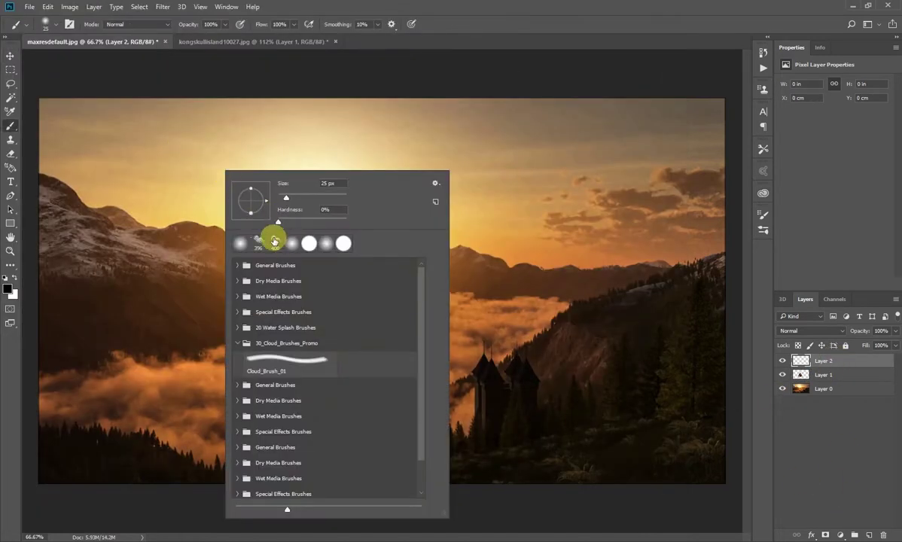
double_click(258, 242)
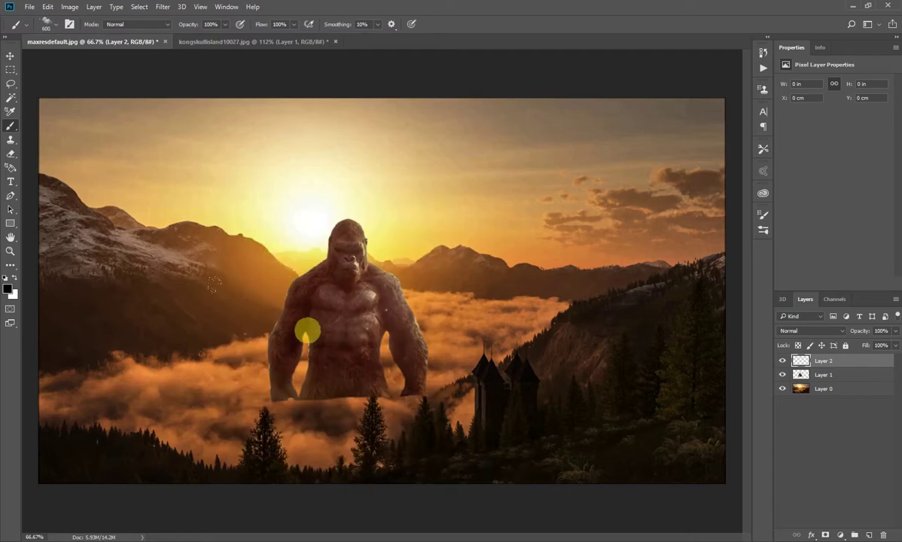
alt+click(258, 389)
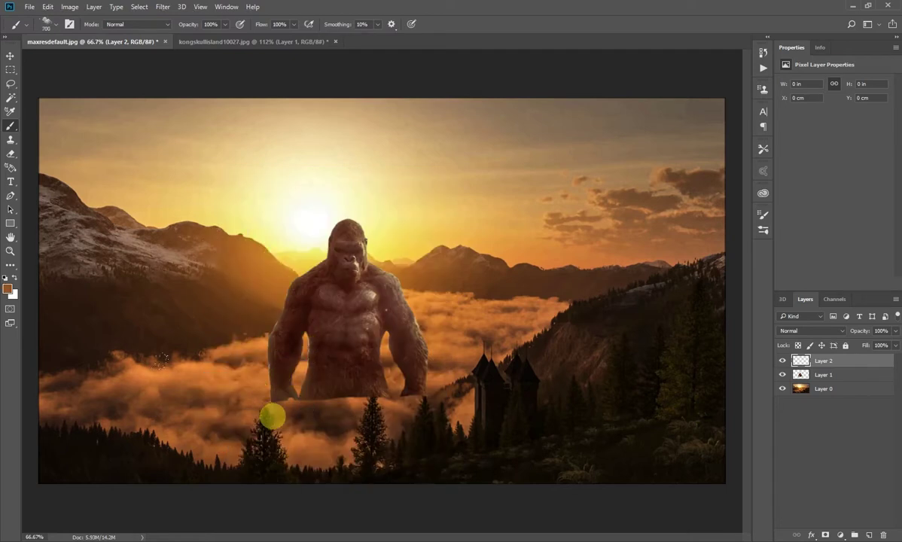
key(])
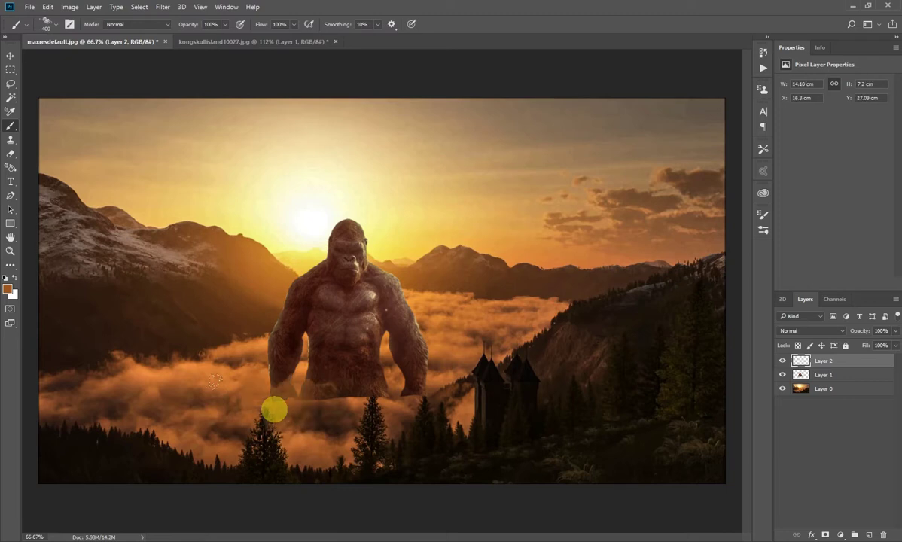
mouse_move(280, 407)
mouse_down()
mouse_move(286, 411)
mouse_move(248, 418)
mouse_move(438, 408)
mouse_up()
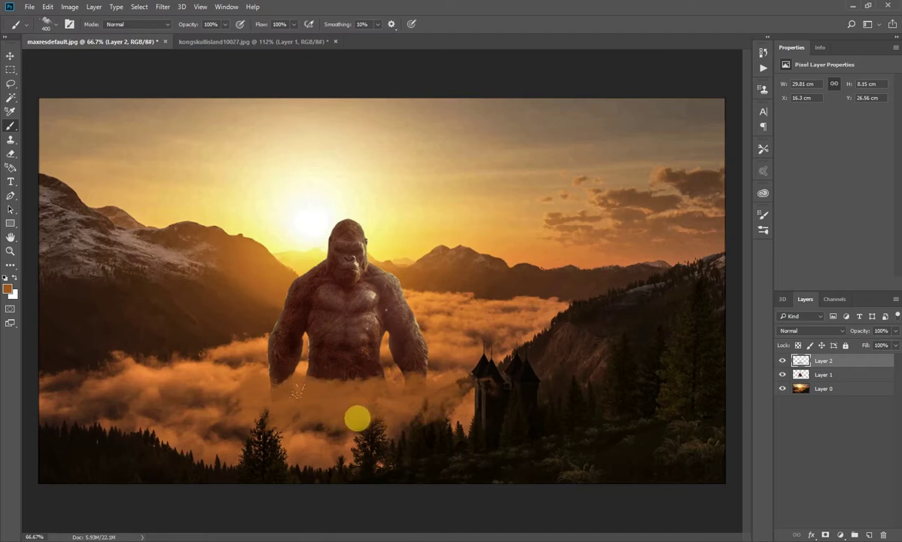
key(v)
click(782, 360)
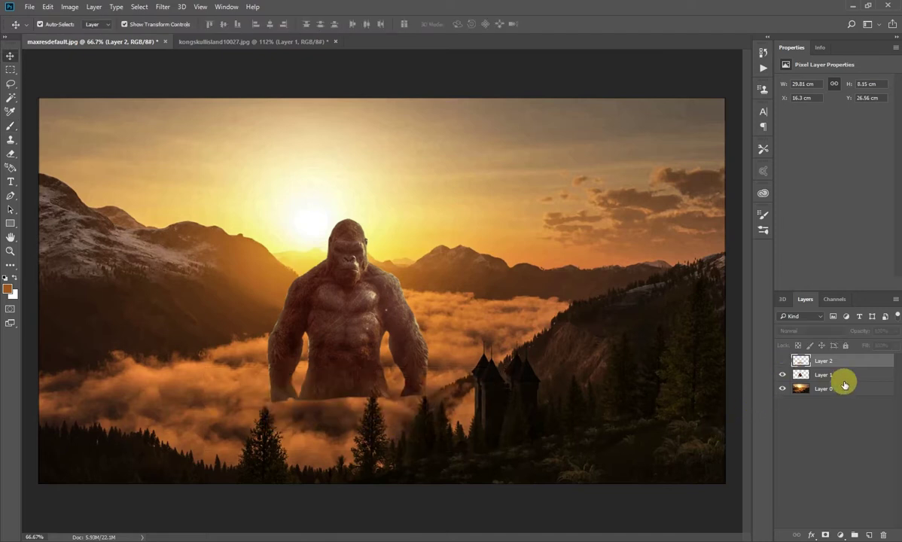
Erase the light fringe around Kong's left fist, left arm and inner torso on Layer 1.
click(822, 375)
drag(335, 400, 368, 420)
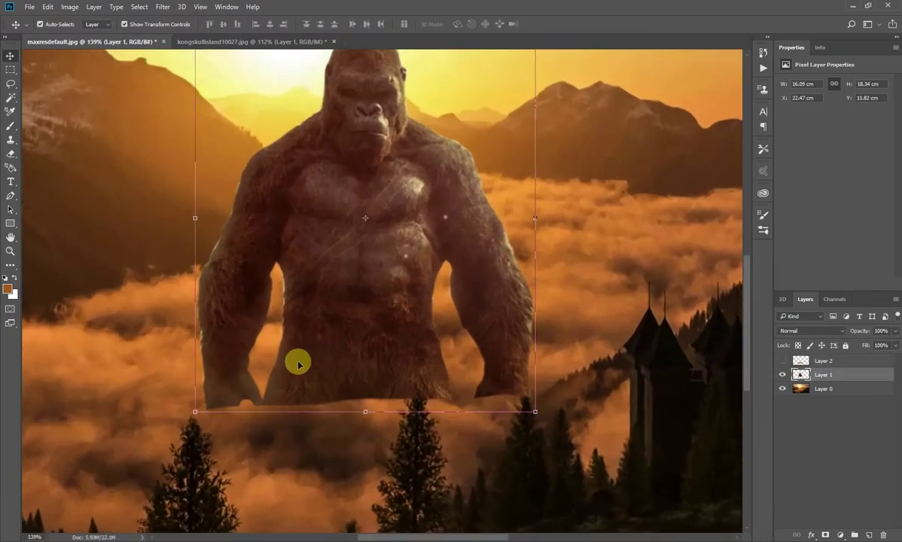
key(e)
key(bracketright)
key(bracketright)
key(bracketright)
mouse_move(237, 396)
mouse_down()
mouse_move(206, 409)
mouse_move(397, 416)
mouse_move(449, 397)
mouse_move(483, 403)
mouse_move(466, 391)
mouse_move(539, 398)
mouse_move(215, 405)
mouse_move(172, 378)
mouse_up()
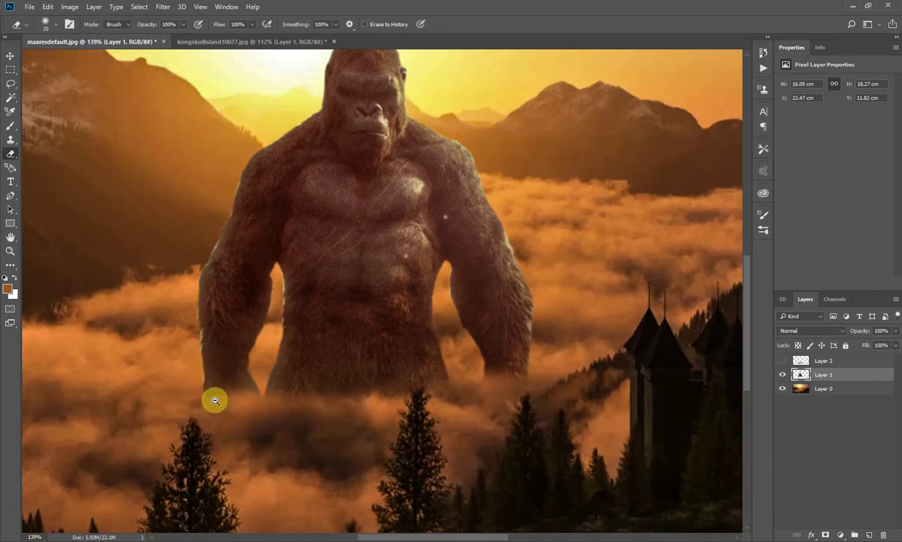
drag(192, 379, 235, 416)
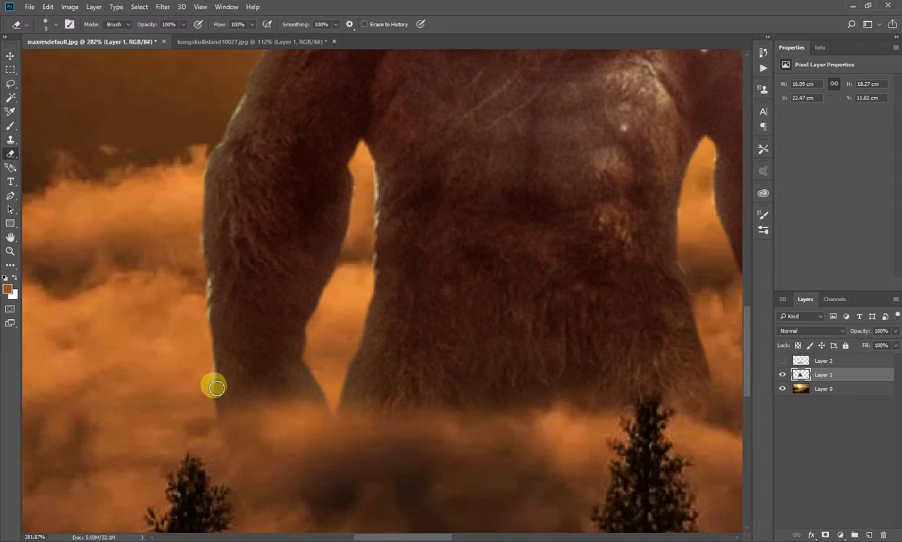
drag(214, 377, 191, 164)
mouse_move(236, 193)
mouse_down()
mouse_move(238, 312)
mouse_move(218, 270)
mouse_move(246, 225)
mouse_move(205, 316)
mouse_move(211, 438)
mouse_up()
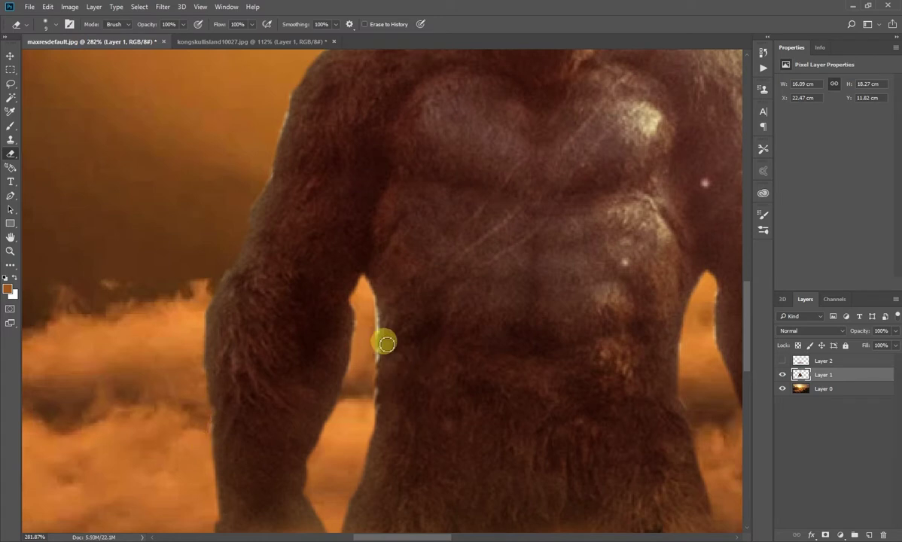
drag(377, 313, 373, 429)
drag(487, 317, 224, 344)
drag(542, 240, 368, 225)
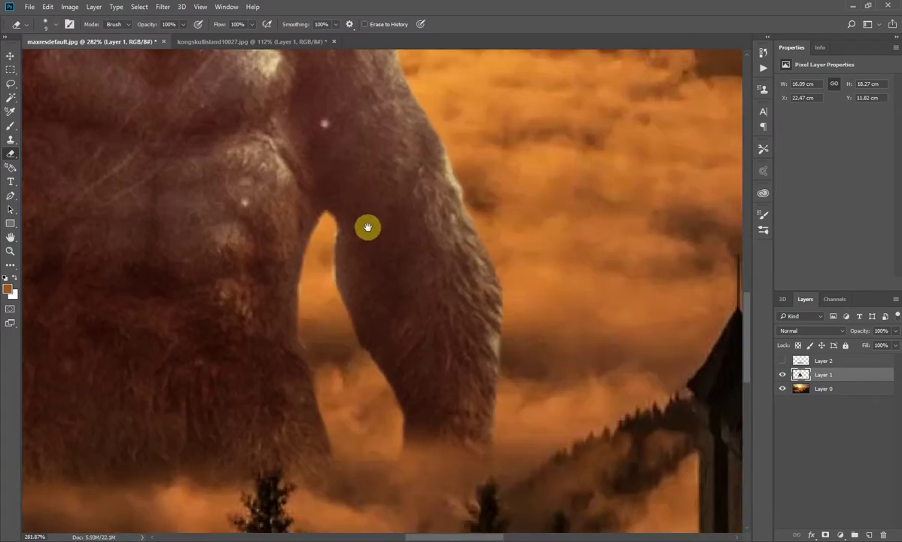
Show the clouds layer again and set its Fill to 84%.
key(v)
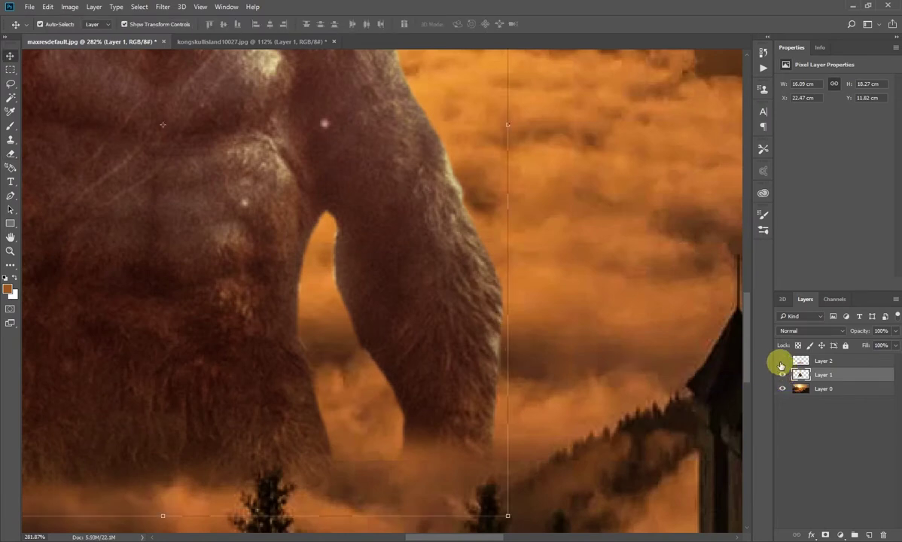
click(781, 361)
key(ctrl+0)
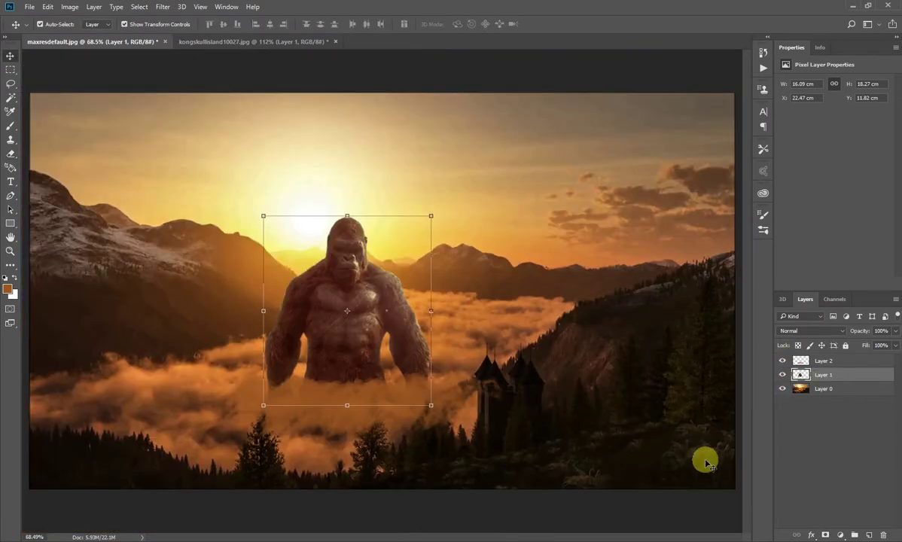
click(326, 404)
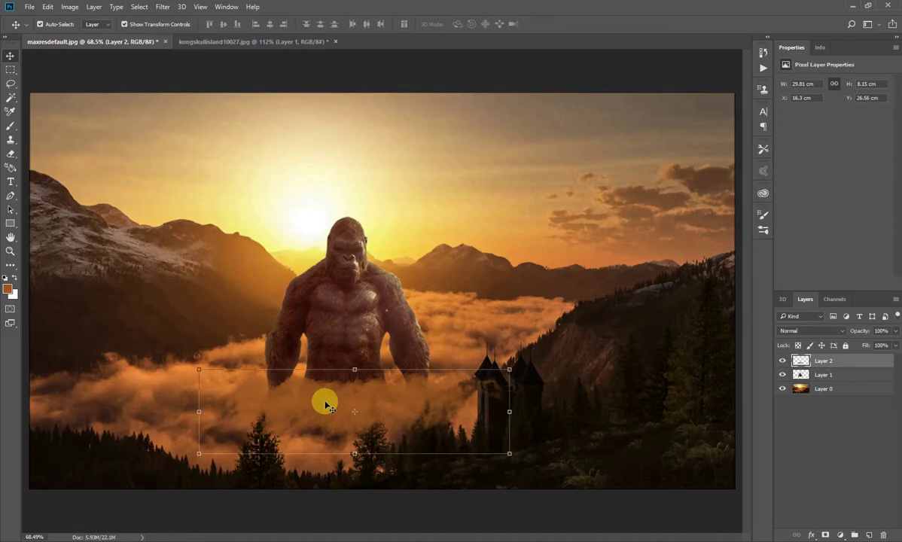
click(896, 346)
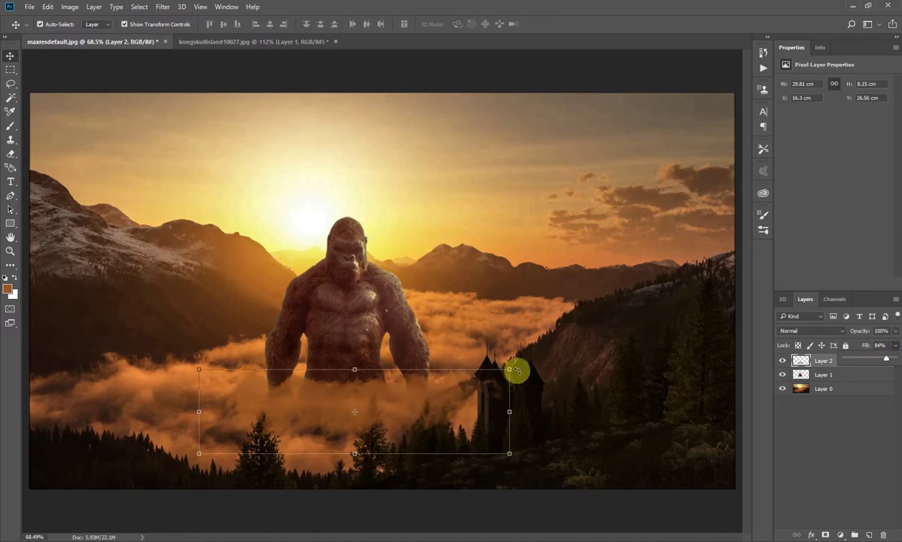
Stretch the clouds slightly taller and nudge them up and to the left.
key(ctrl+t)
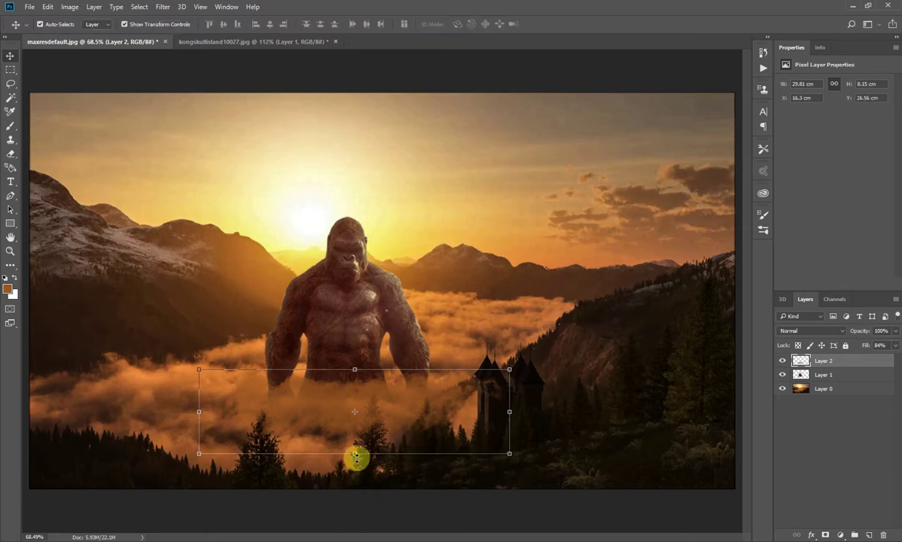
drag(354, 454, 355, 460)
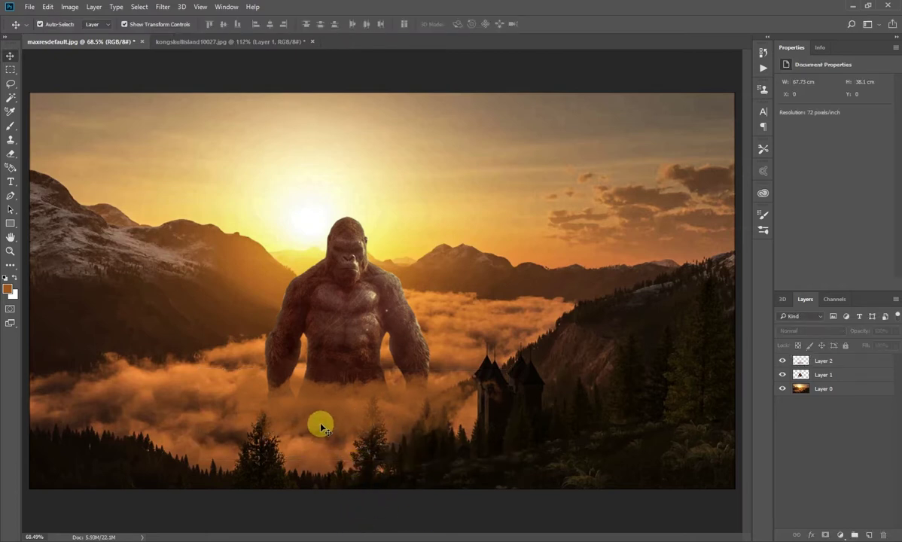
click(323, 423)
drag(383, 406, 381, 403)
key(Up)
key(Up)
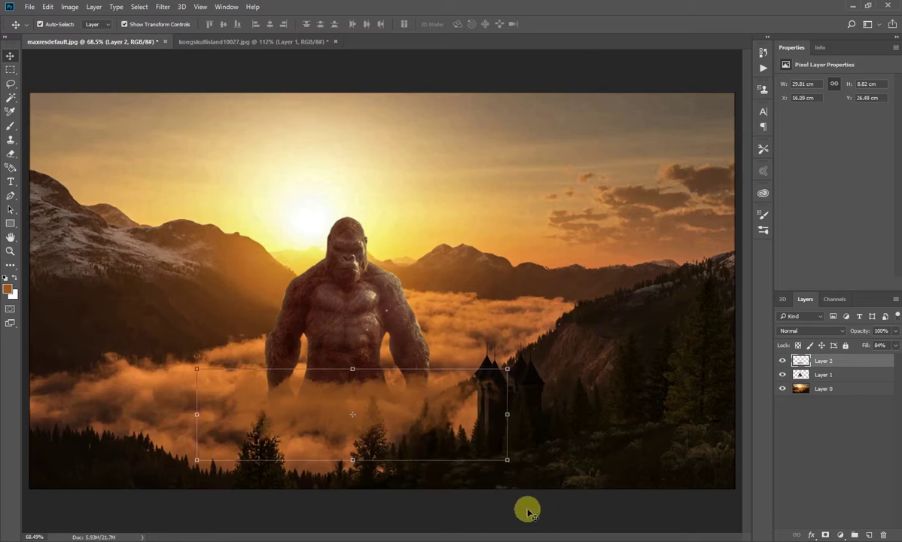
key(Up)
key(Up)
key(Up)
key(Up)
key(Up)
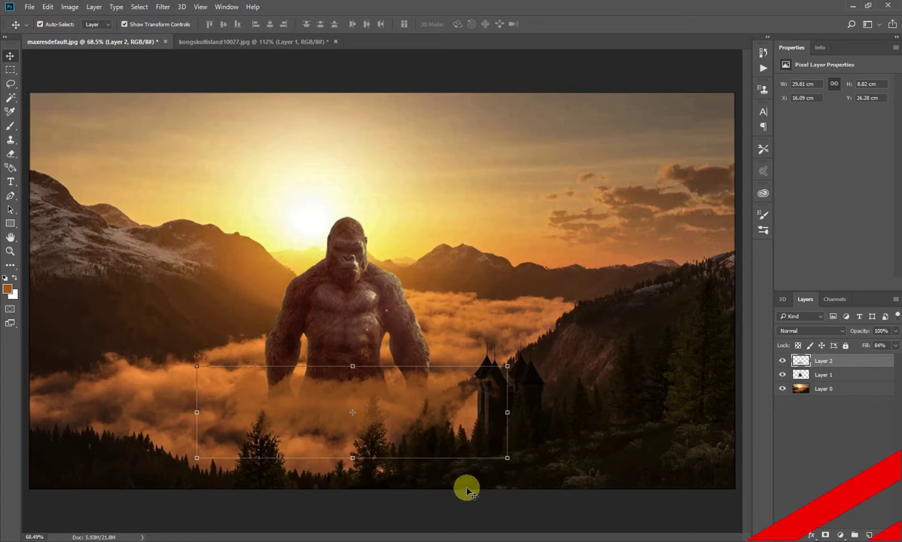
click(435, 491)
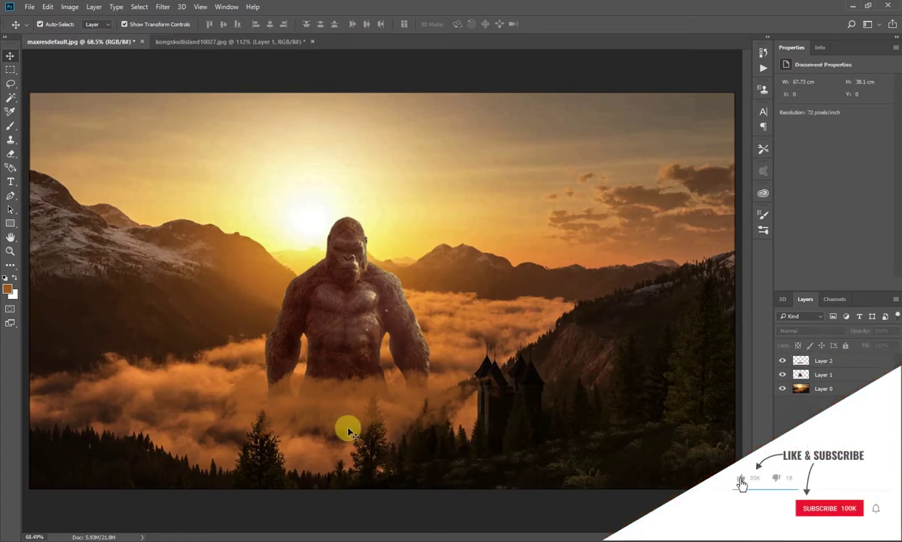
click(328, 391)
key(ctrl+m)
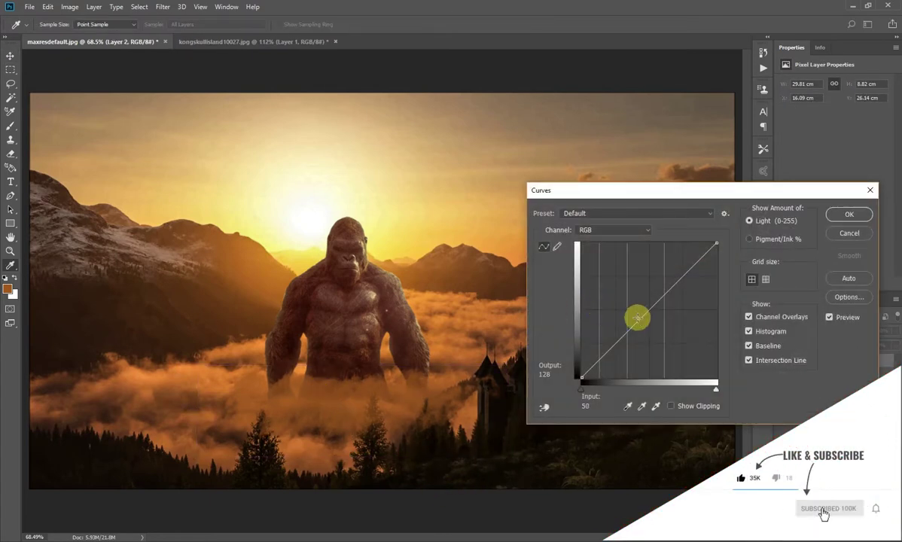
Slightly brighten the fog with Curves, then set Levels black input 0 and midtones 1.03.
drag(648, 305, 645, 308)
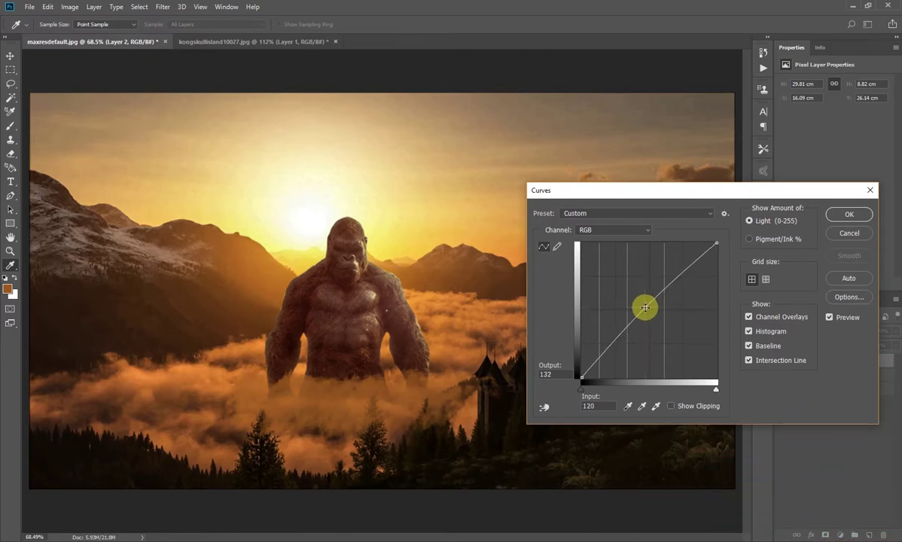
key(Return)
key(ctrl+l)
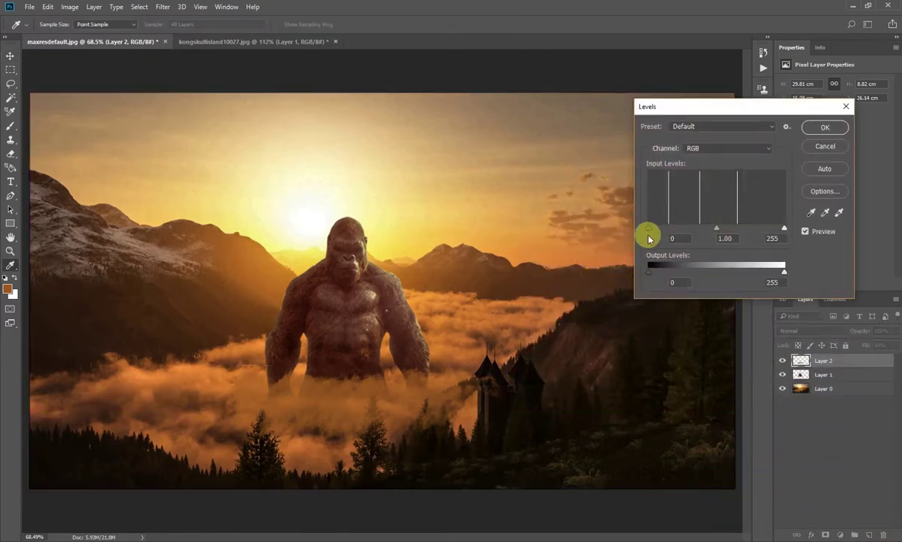
drag(656, 232, 652, 233)
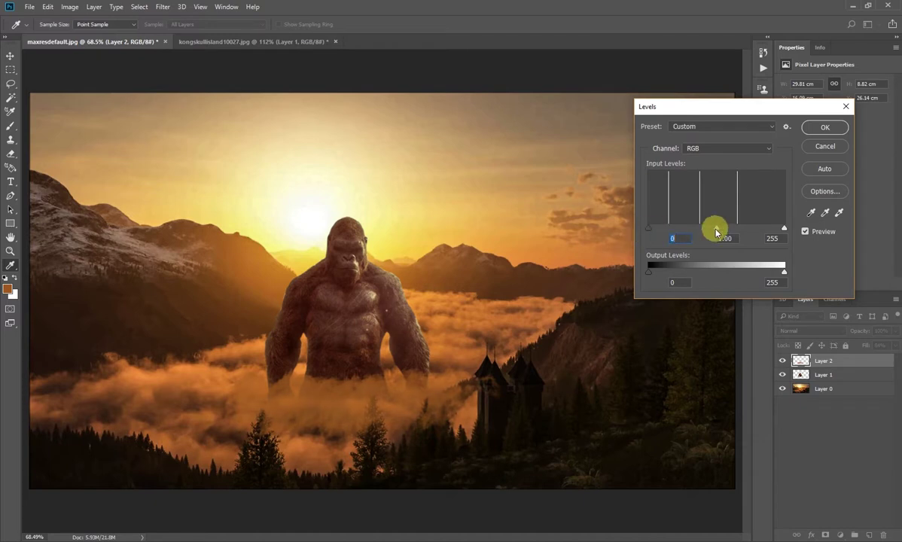
drag(716, 232, 715, 234)
click(826, 127)
Select the fog layer and add a new empty layer above it.
key(v)
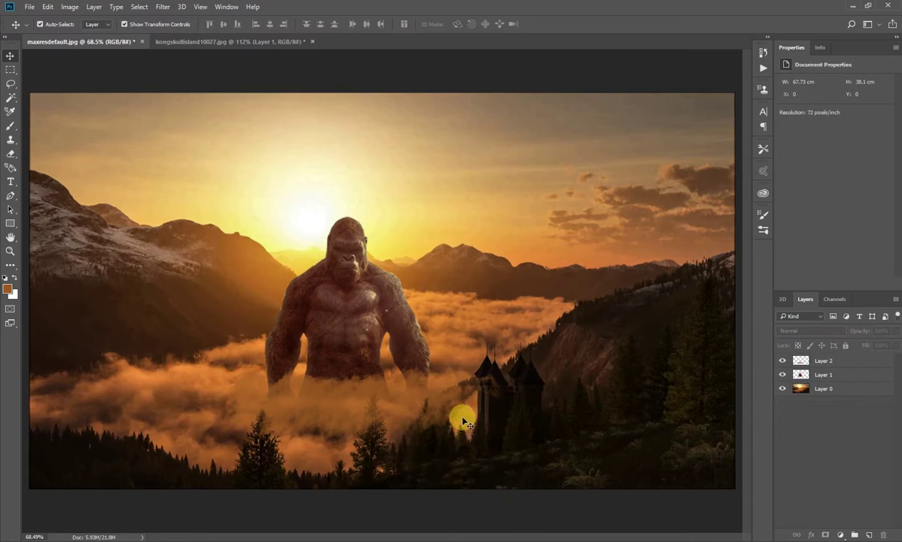
click(428, 397)
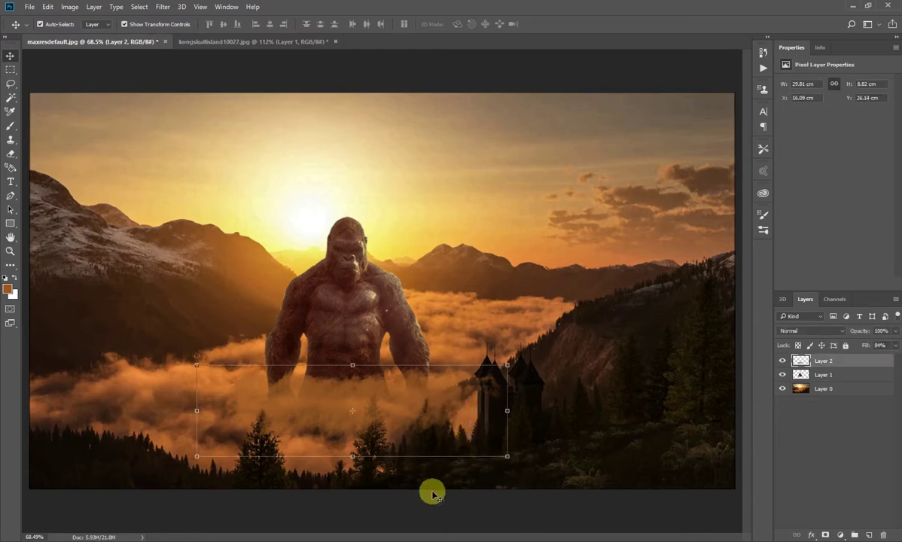
click(432, 495)
click(844, 374)
click(866, 360)
click(871, 534)
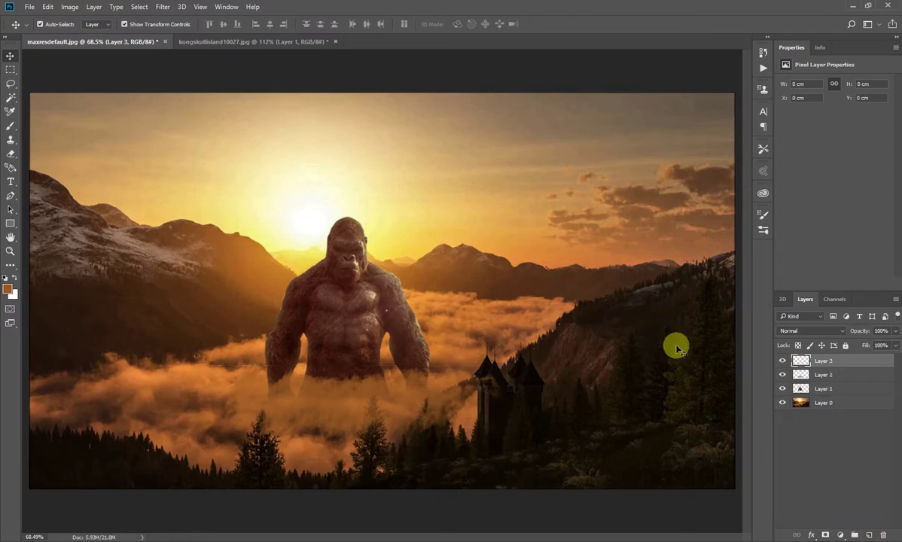
scroll(455, 245, up, 5)
Paint a soft orange glow sampled from the clouds along Kong's right arm, then change the blend mode.
key(b)
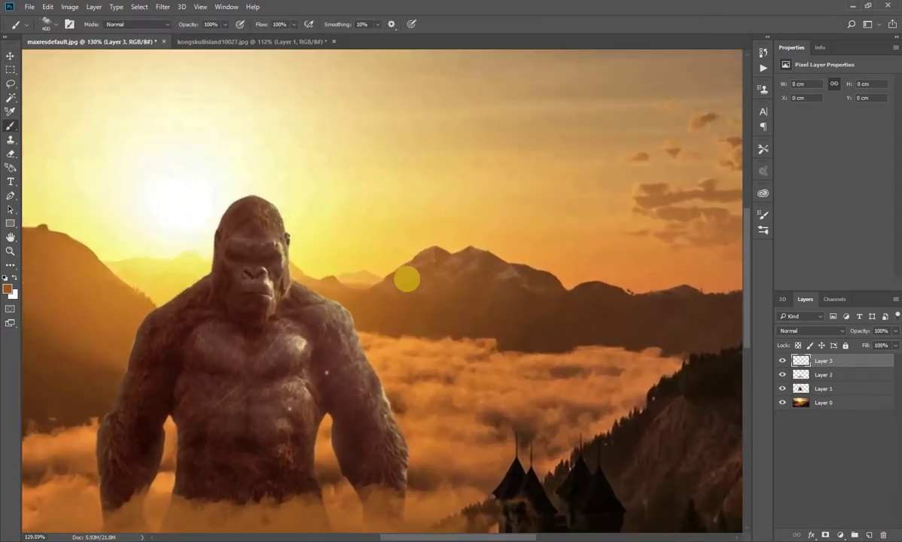
right_click(399, 282)
double_click(426, 256)
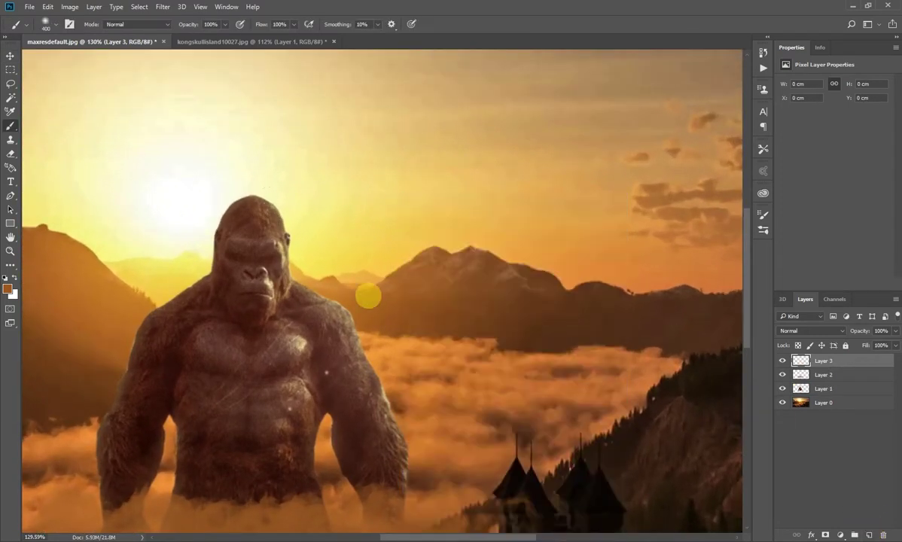
alt+click(392, 345)
key(bracketleft)
key(bracketleft)
key(bracketleft)
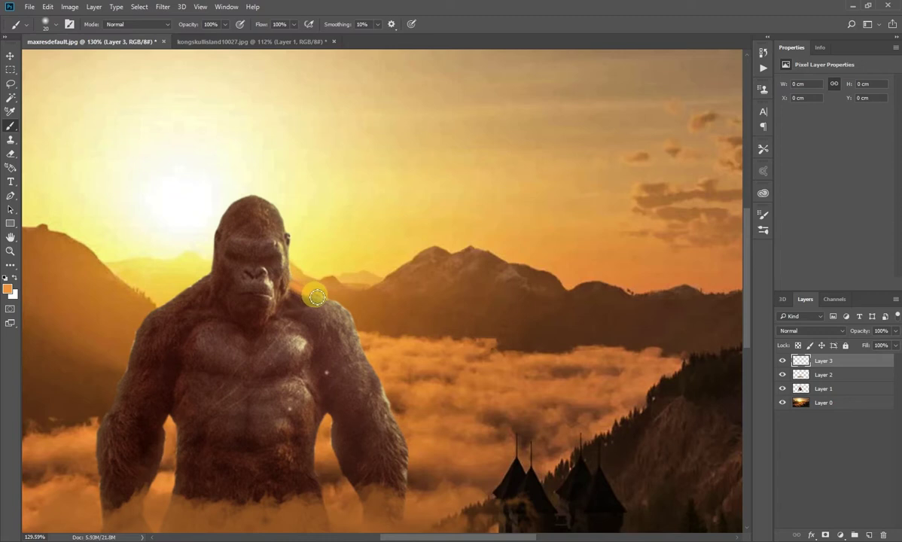
drag(358, 344, 405, 457)
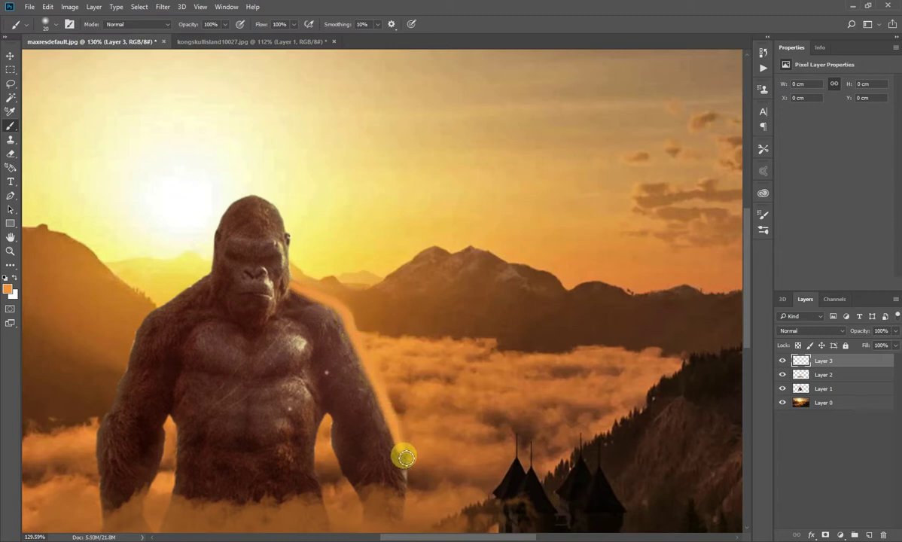
click(805, 331)
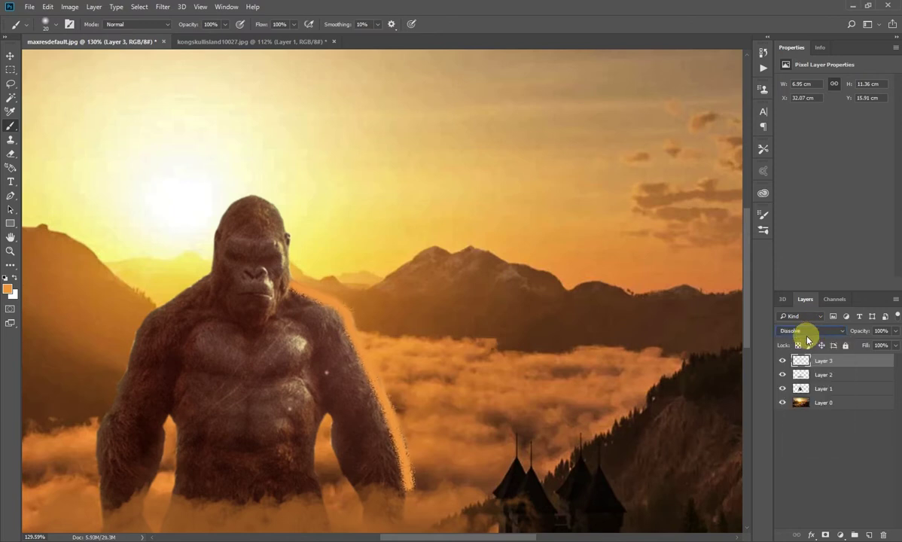
key(Down)
key(Down)
key(Down)
key(Down)
key(Down)
key(Down)
key(Down)
key(Down)
key(Down)
key(Down)
key(Down)
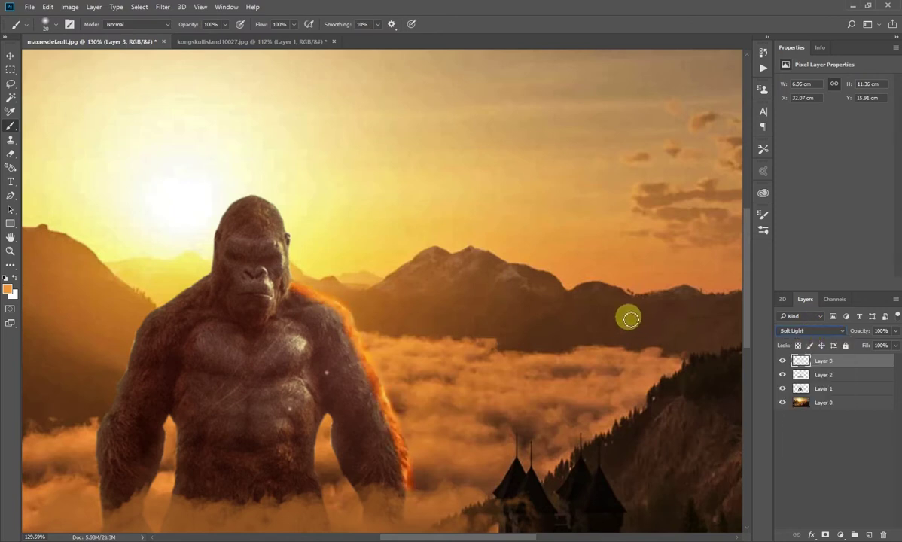
Set the glow layer to Soft Light and paint it along the right side and top of Kong's head.
key(Down)
drag(379, 319, 447, 355)
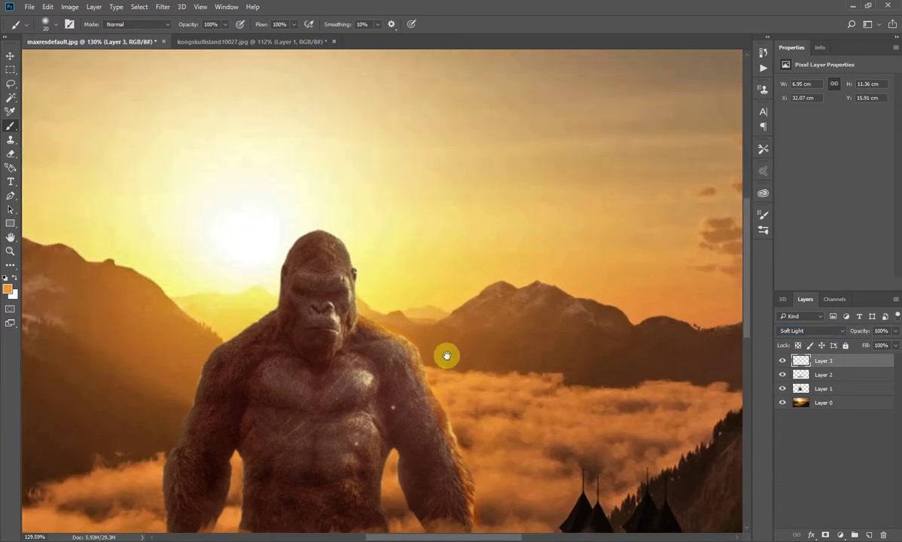
scroll(332, 268, up, 5)
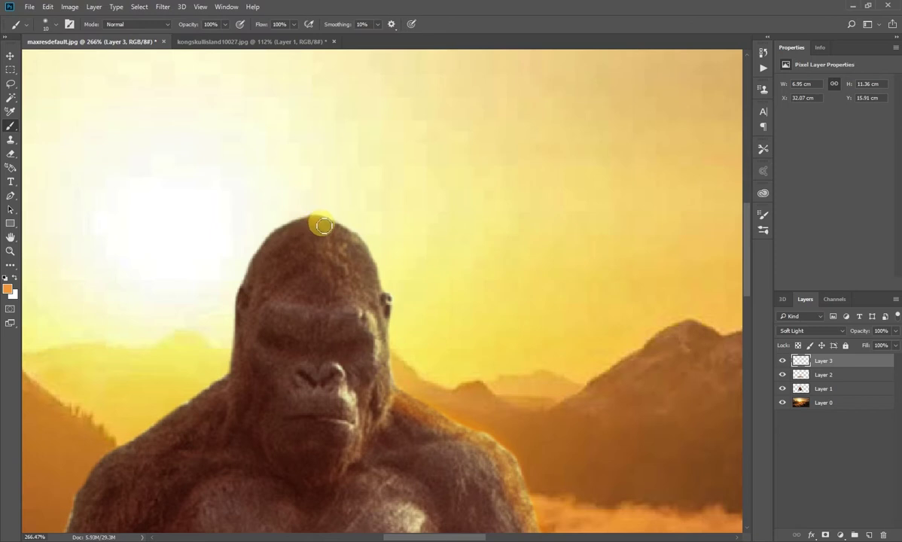
drag(376, 270, 388, 301)
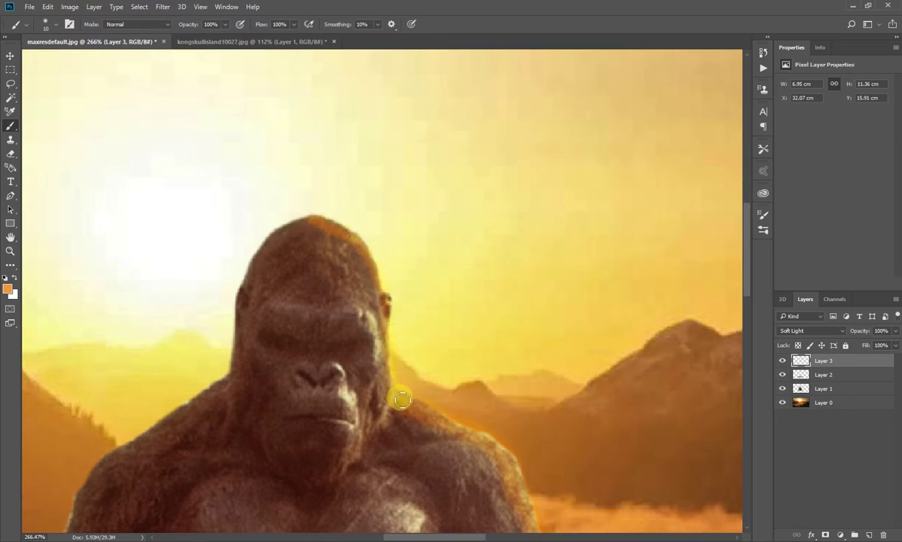
drag(346, 296, 493, 146)
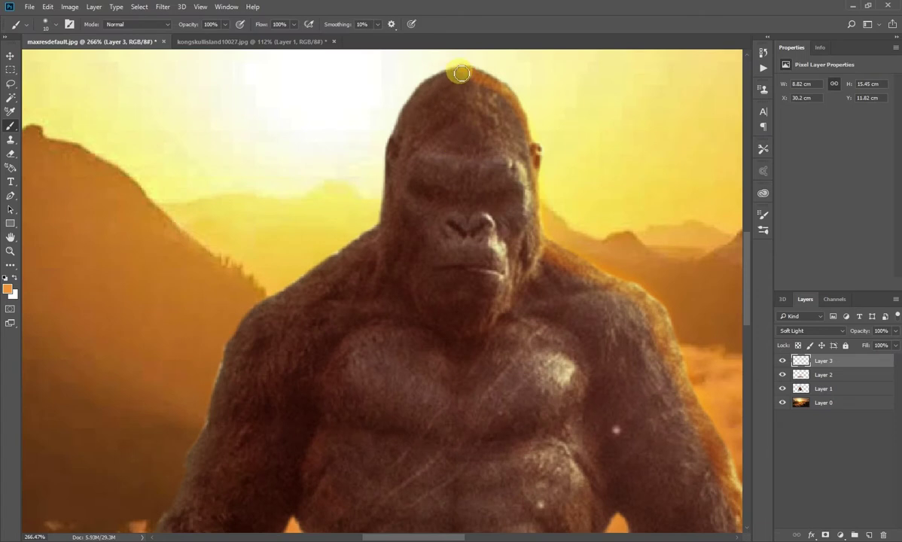
mouse_move(446, 78)
mouse_down()
mouse_move(418, 91)
mouse_move(387, 150)
mouse_up()
key(ctrl+0)
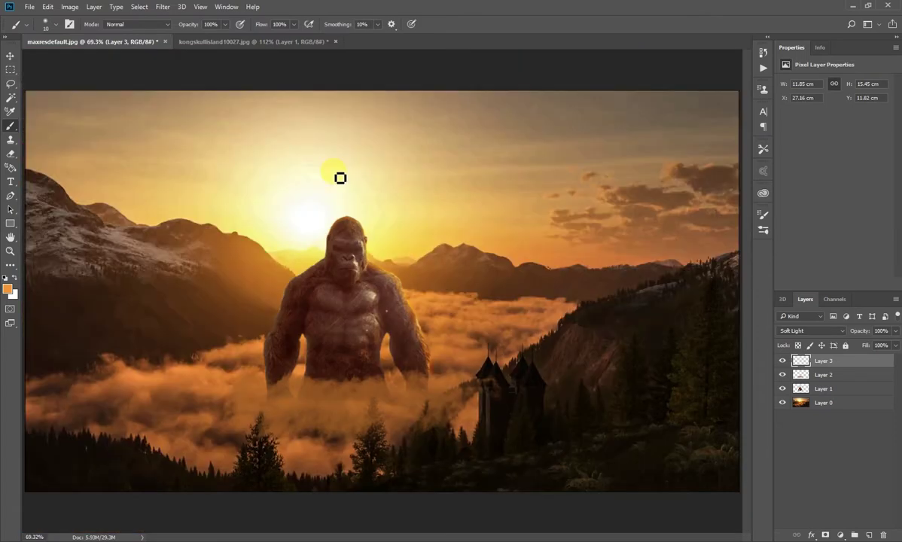
key(v)
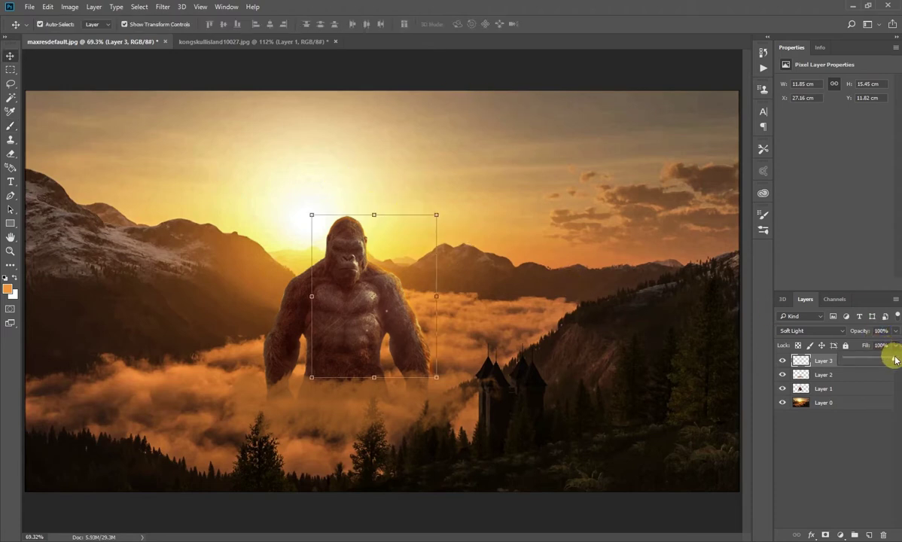
Erase the stray orange glow along Kong's forearm on Layer 3 with an enlarged soft eraser.
click(668, 506)
drag(433, 361, 483, 429)
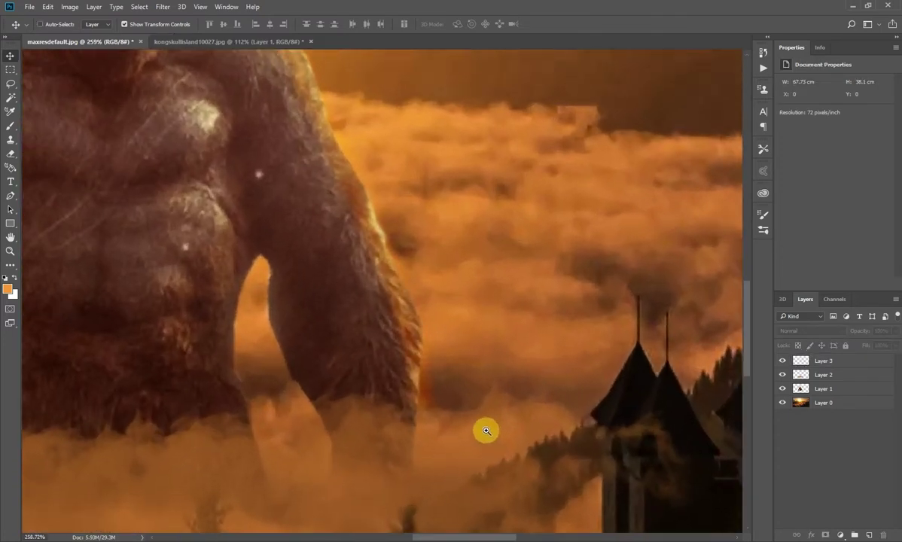
key(e)
right_click(427, 388)
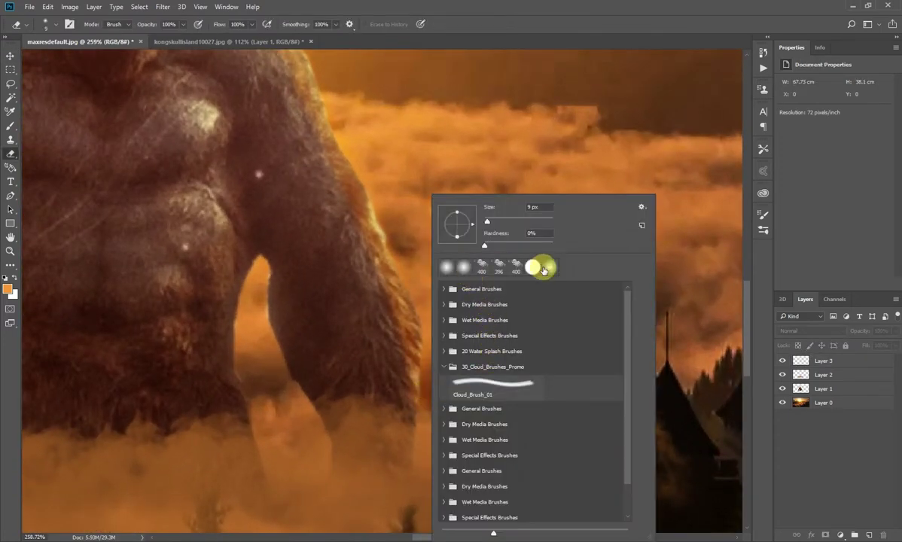
click(823, 361)
key(bracketright)
key(bracketright)
mouse_move(433, 390)
mouse_down()
mouse_move(433, 360)
mouse_move(426, 408)
mouse_up()
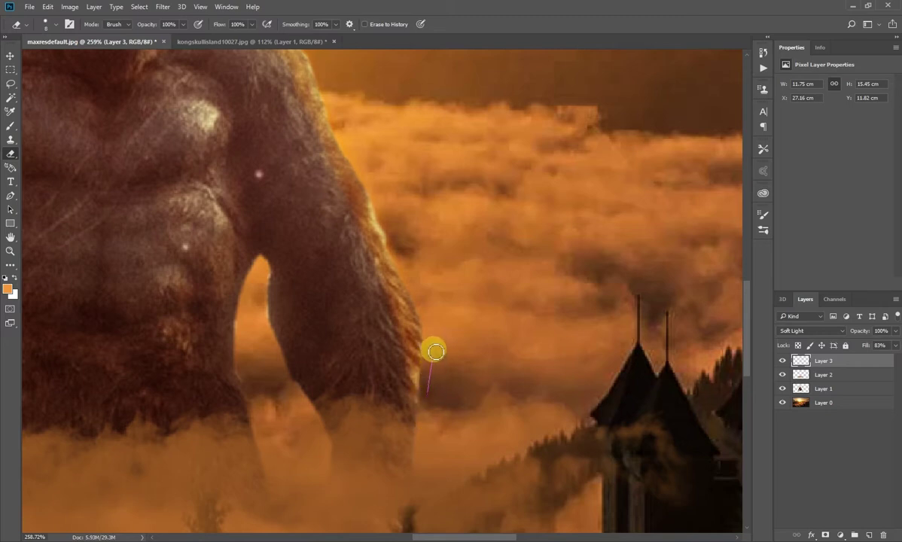
key(ctrl+0)
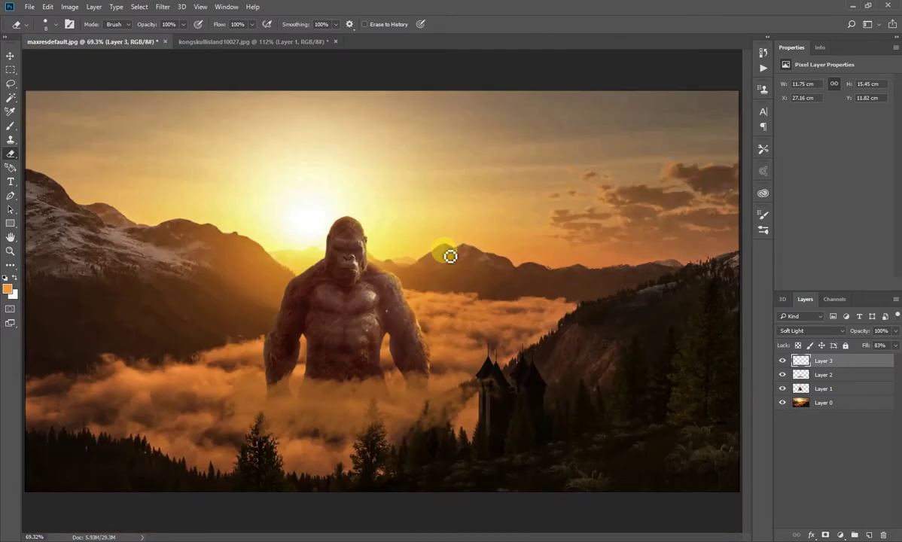
Flatten the composite into one layer and unlock it.
key(v)
click(439, 509)
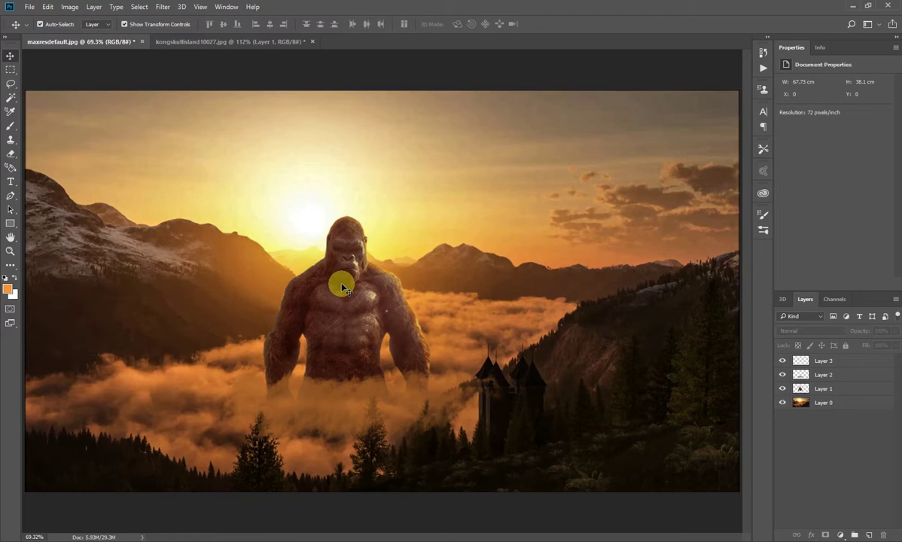
key(alt+l)
key(f)
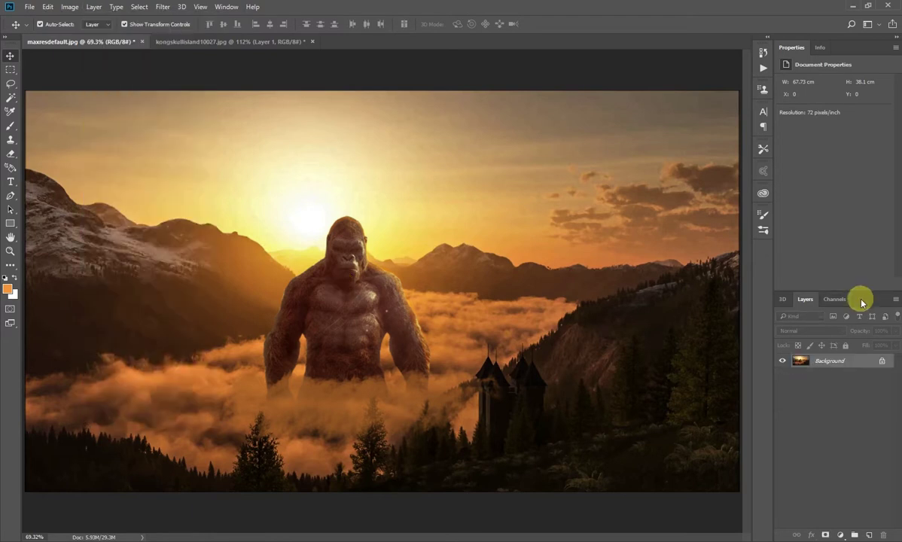
click(881, 361)
Grade in Camera Raw (clarity +21, temp -9, blacks -20, exposure -0.05, whites +43), then duplicate the layer.
click(161, 6)
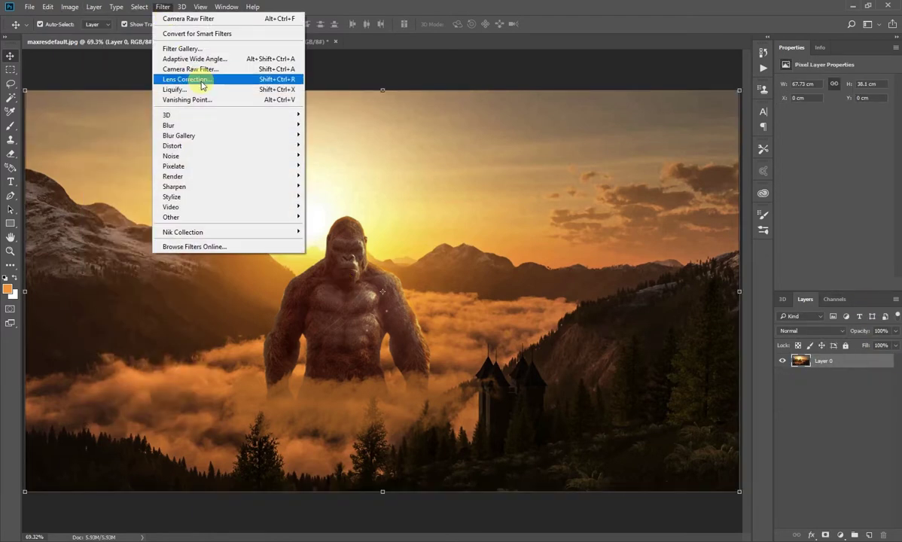
click(218, 69)
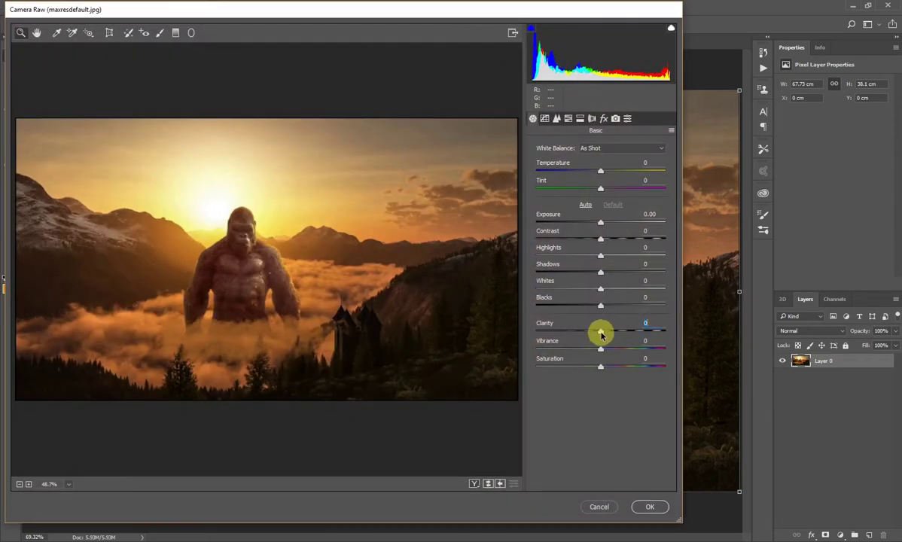
drag(601, 332, 613, 331)
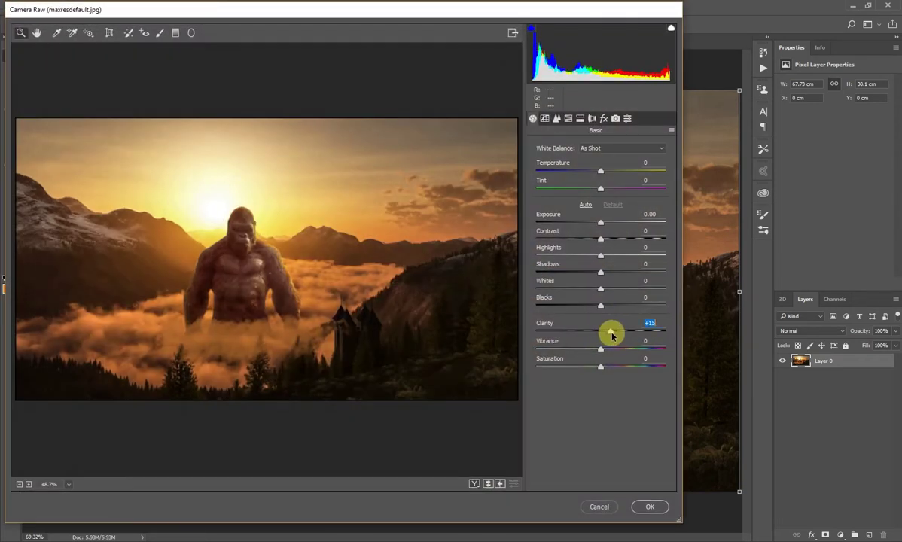
mouse_move(600, 172)
mouse_down()
mouse_move(624, 176)
mouse_move(593, 189)
mouse_up()
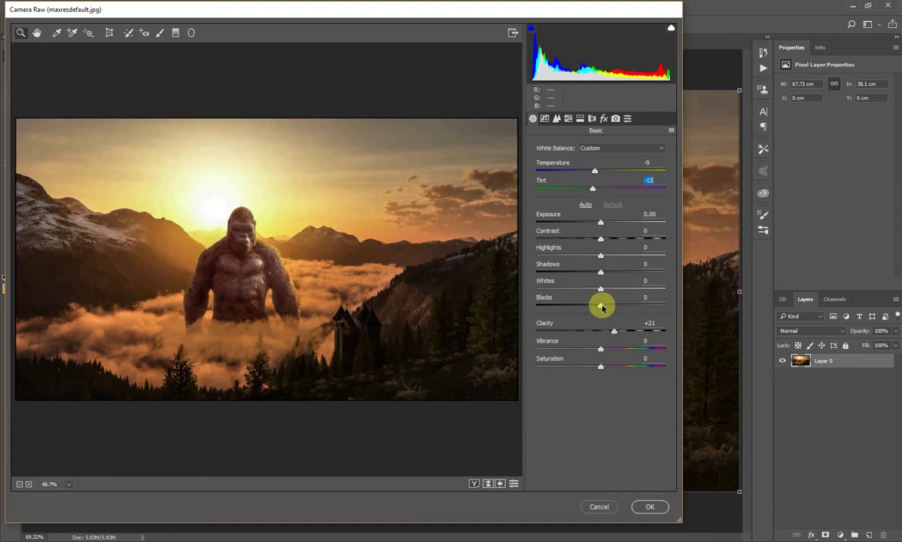
drag(601, 306, 587, 304)
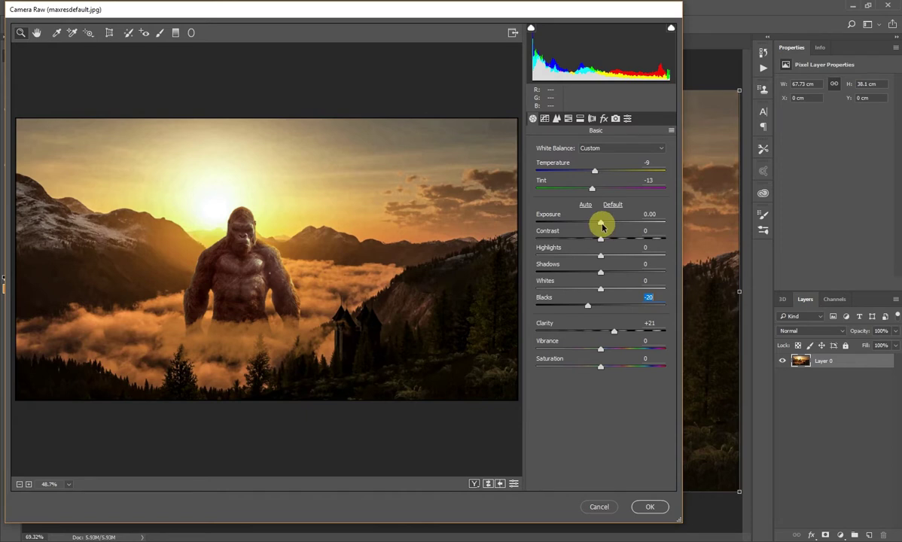
drag(600, 223, 618, 239)
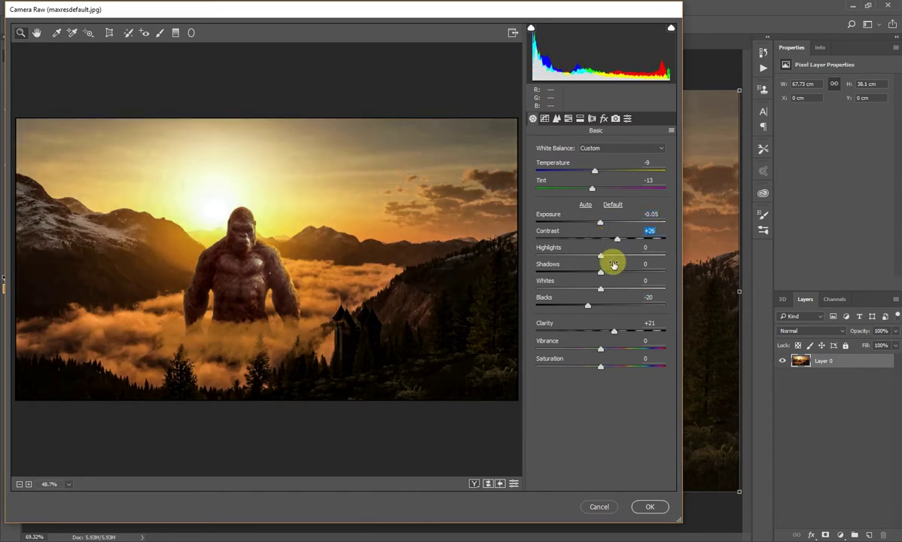
mouse_move(593, 290)
mouse_down()
mouse_move(628, 289)
mouse_move(589, 273)
mouse_move(625, 272)
mouse_up()
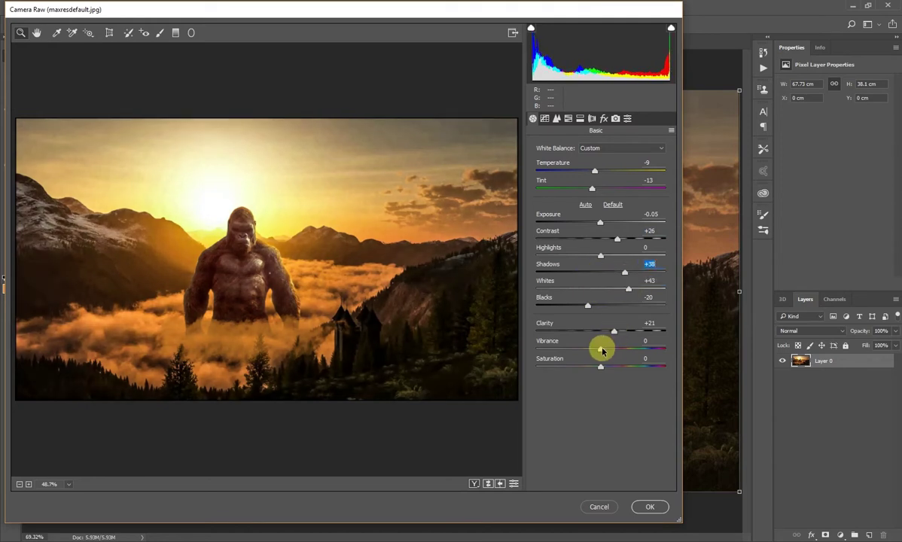
click(646, 507)
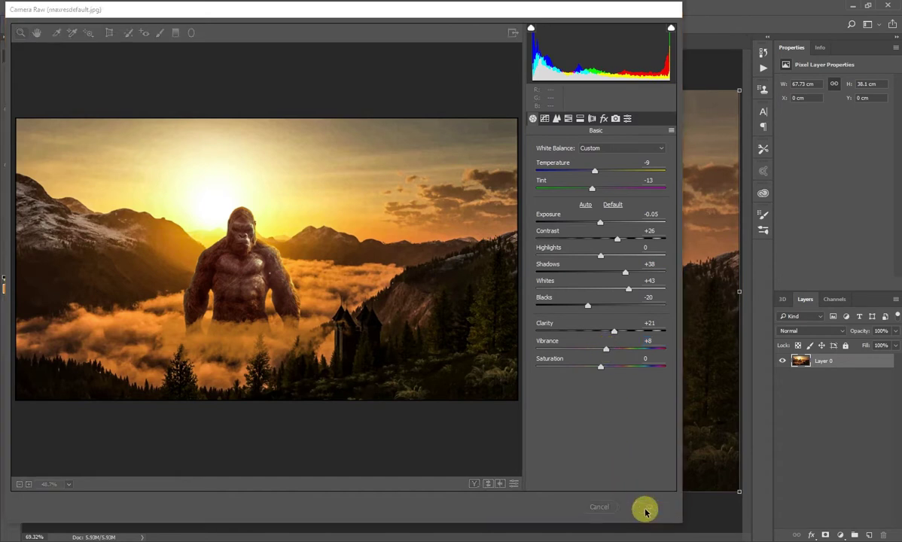
key(ctrl+j)
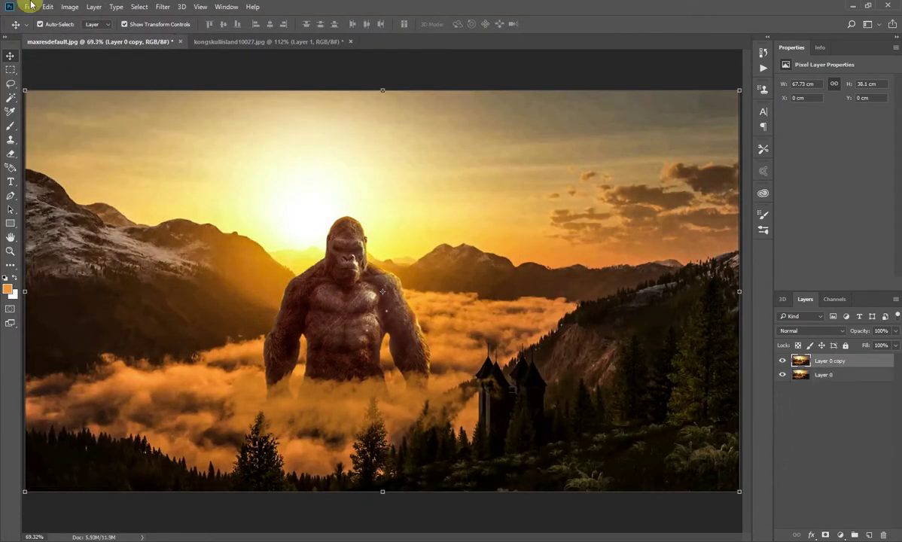
Apply Analog Efex Pro 2's Classic Camera 3 look to Layer 0 copy, settling on a darker film type.
click(170, 7)
mouse_move(183, 232)
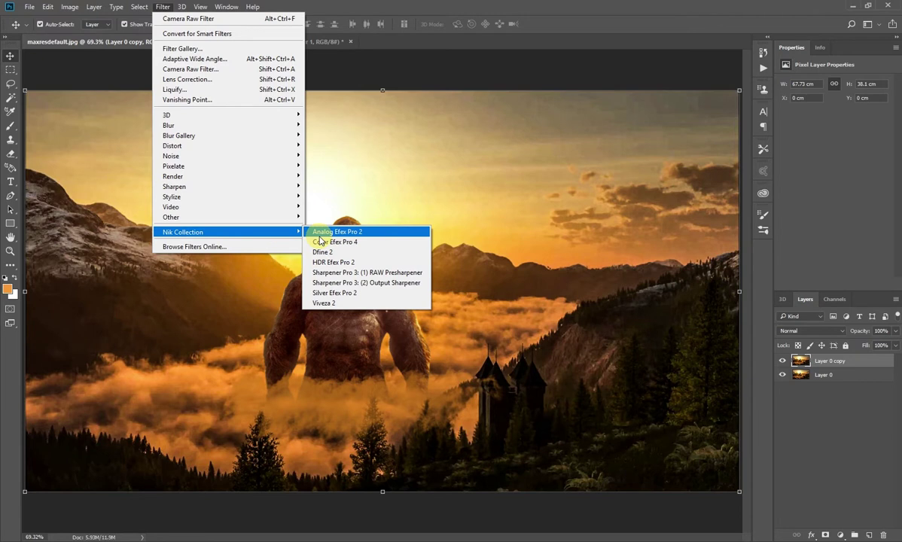
click(319, 240)
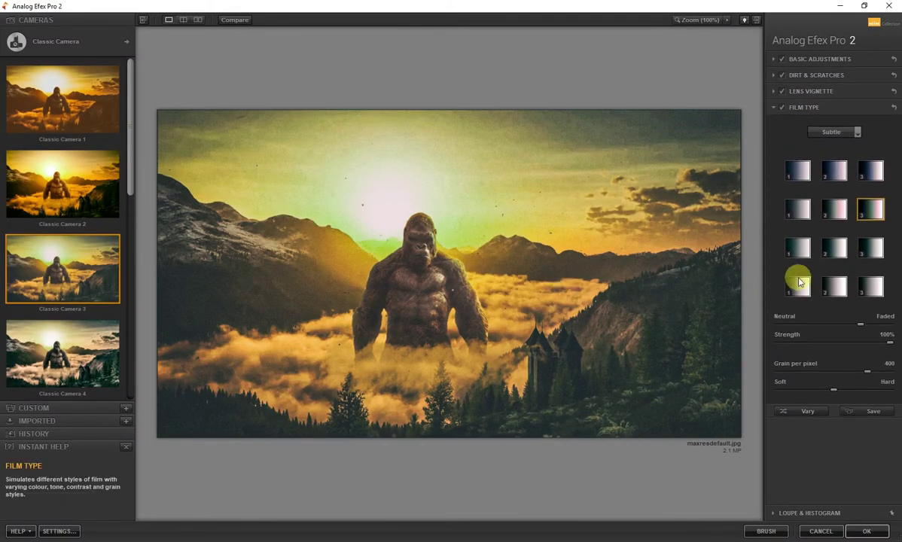
click(834, 209)
click(799, 174)
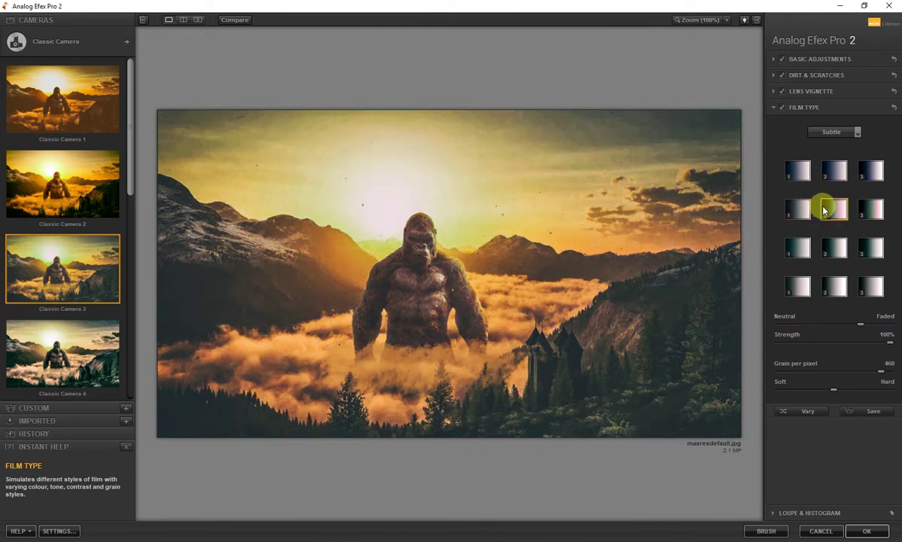
click(801, 208)
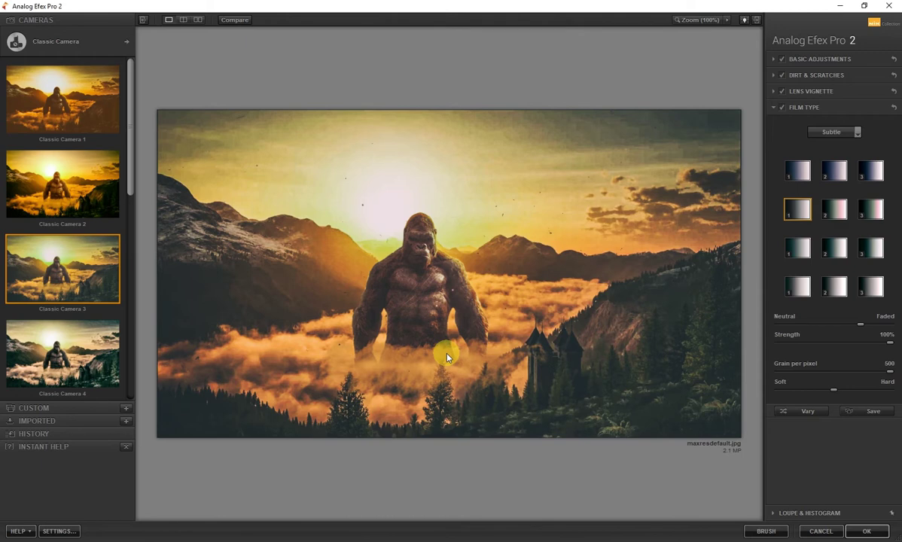
click(866, 529)
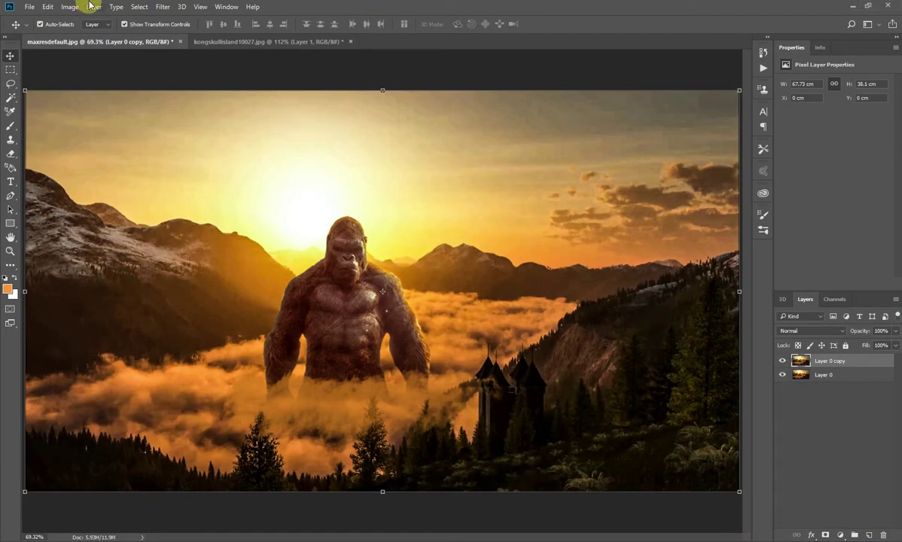
click(163, 6)
click(171, 21)
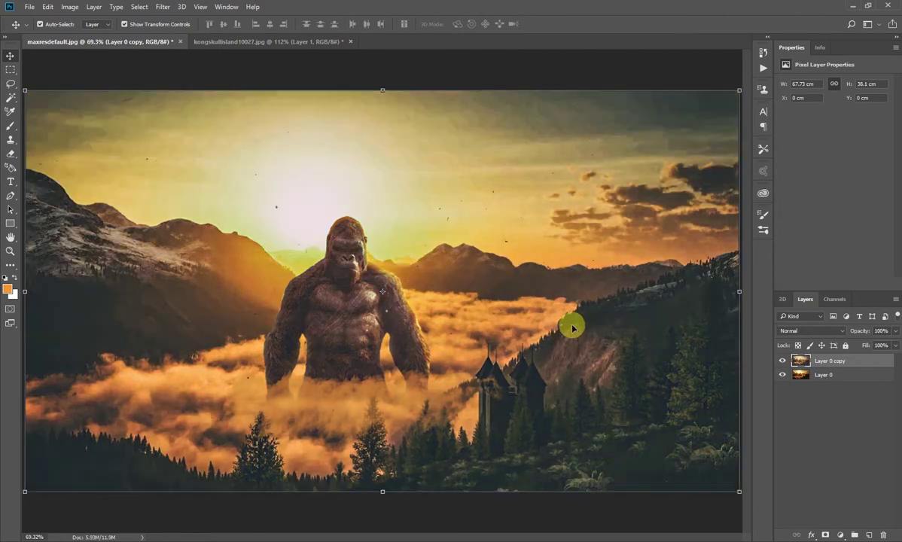
Patch out three dust specks in the sky and set Layer 0 copy's fill to 82%.
key(j)
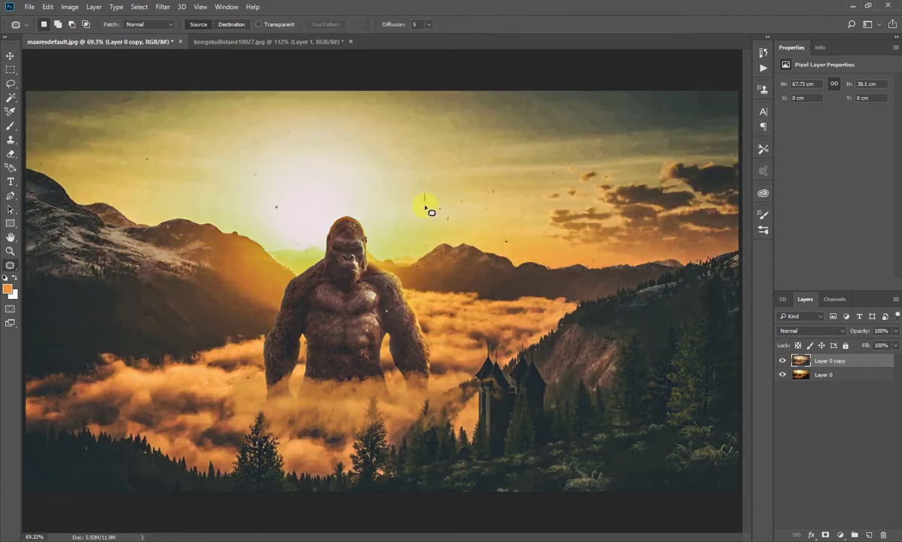
mouse_move(500, 189)
mouse_down()
mouse_move(490, 197)
mouse_move(463, 170)
mouse_up()
key(ctrl+d)
drag(499, 218, 528, 251)
key(ctrl+d)
mouse_move(130, 125)
mouse_down()
mouse_move(167, 174)
mouse_move(175, 151)
mouse_move(194, 172)
mouse_up()
key(ctrl+d)
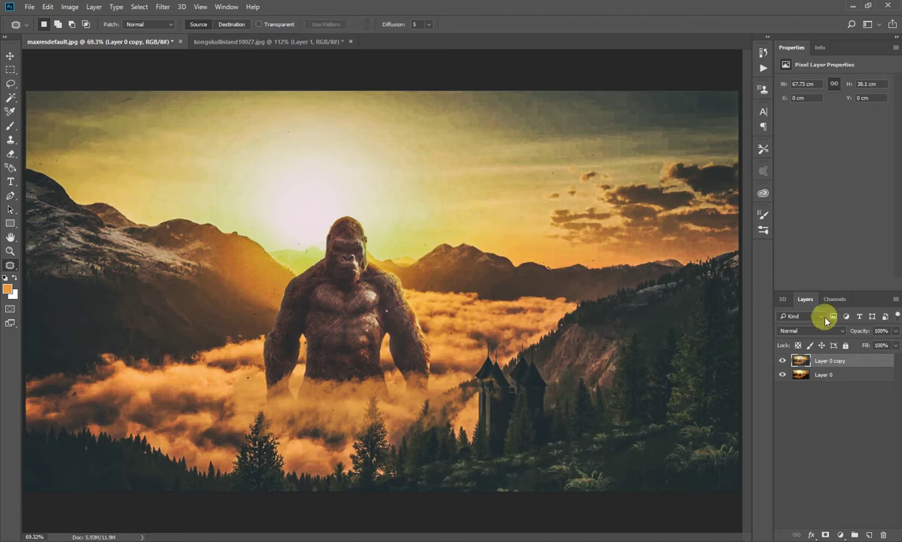
key(v)
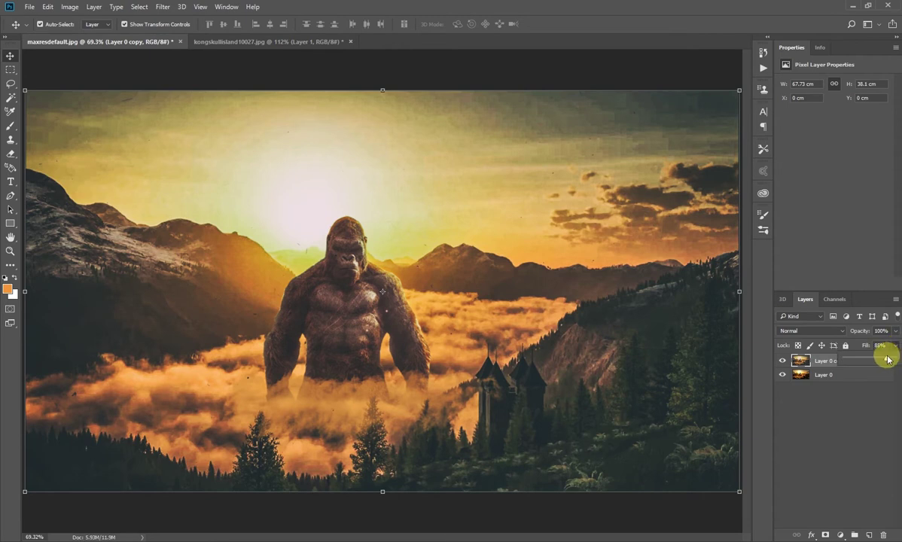
click(662, 516)
Flatten both layers into one image and unlock it as Layer 0.
key(alt+l)
key(f)
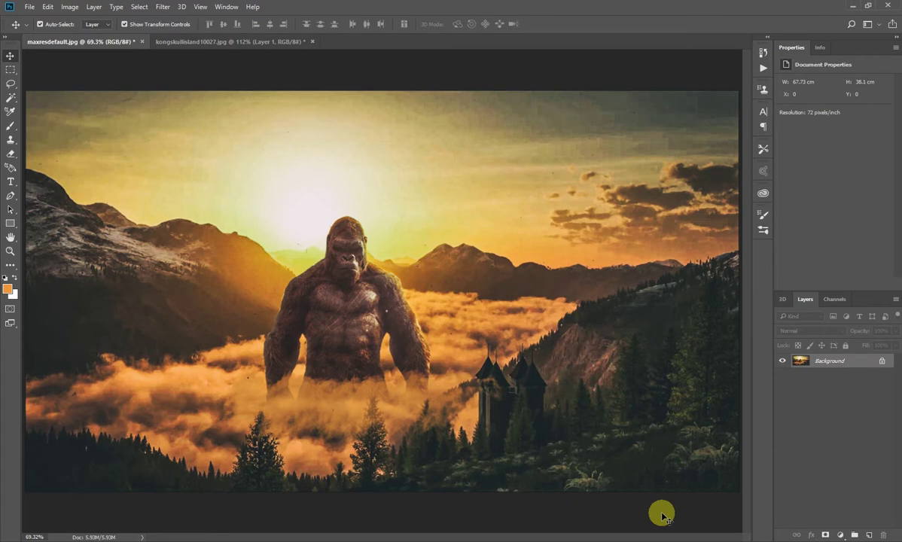
click(882, 364)
Apply a 6 px Iris Blur with a widened, rounded sharp area centred on the gorilla.
click(163, 6)
mouse_move(179, 135)
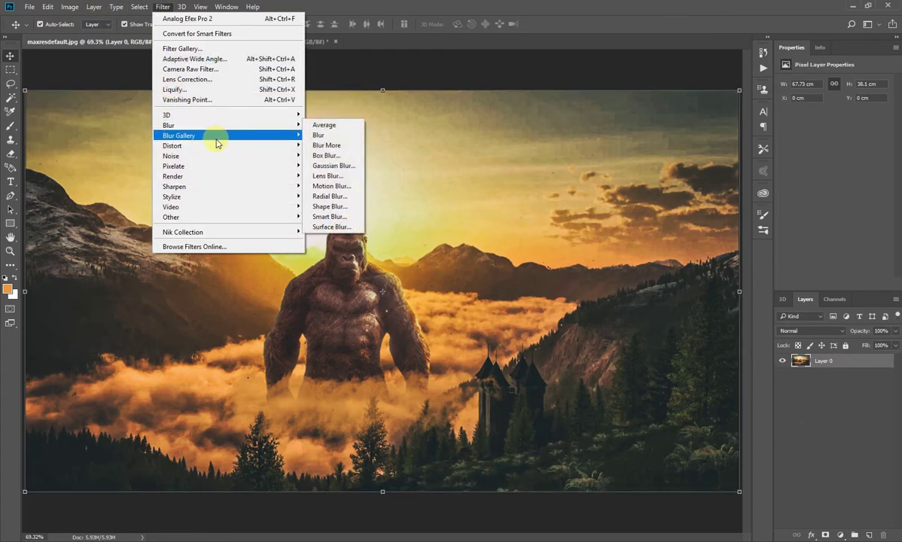
click(327, 145)
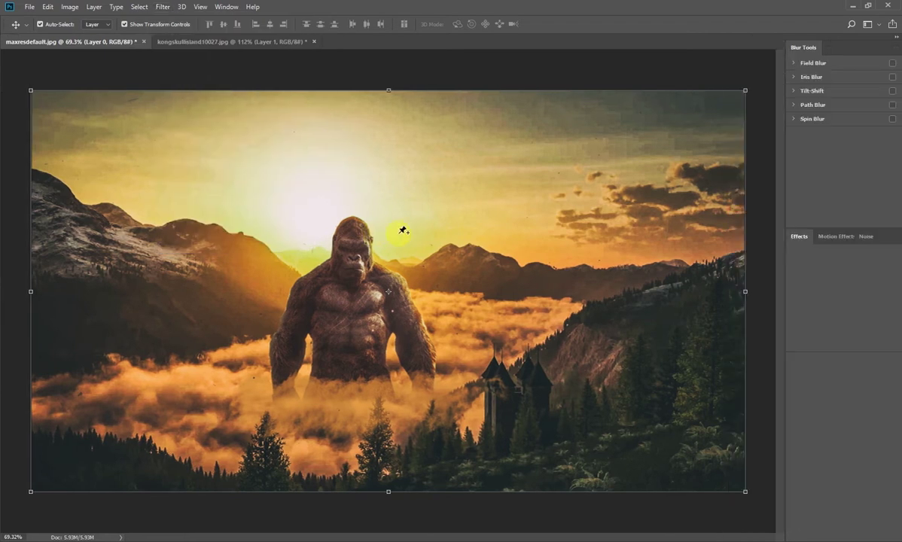
mouse_move(566, 192)
mouse_down()
mouse_move(622, 200)
mouse_move(565, 193)
mouse_up()
mouse_move(638, 290)
mouse_down()
mouse_move(715, 377)
mouse_move(749, 384)
mouse_up()
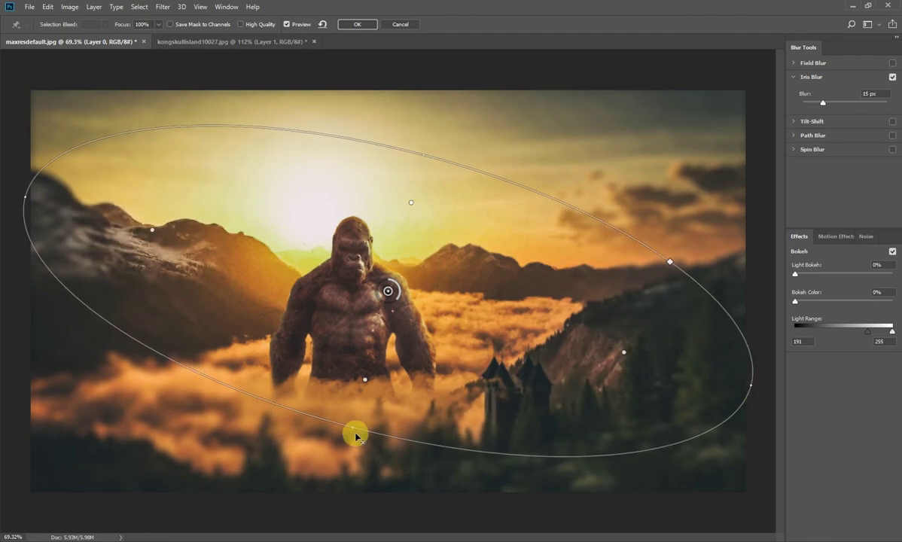
mouse_move(353, 427)
mouse_down()
mouse_move(256, 476)
mouse_move(318, 497)
mouse_up()
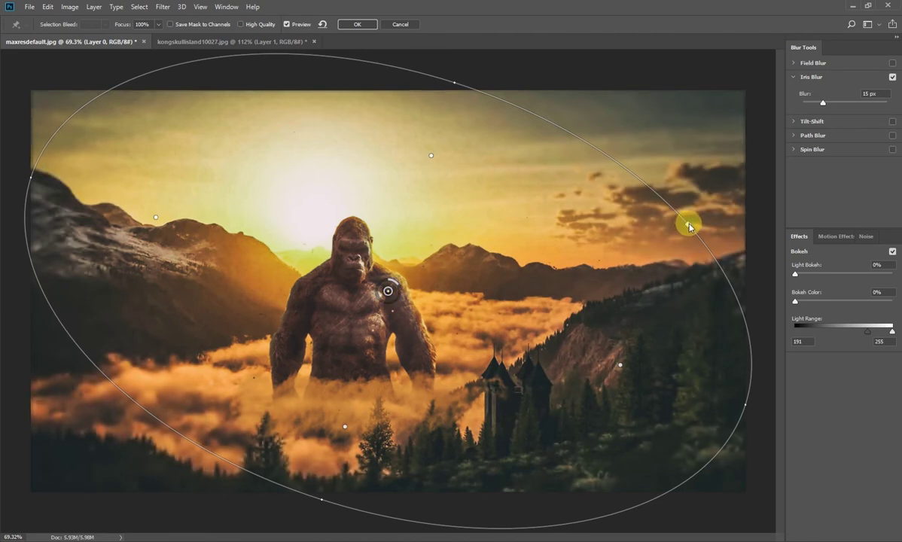
drag(696, 216, 747, 203)
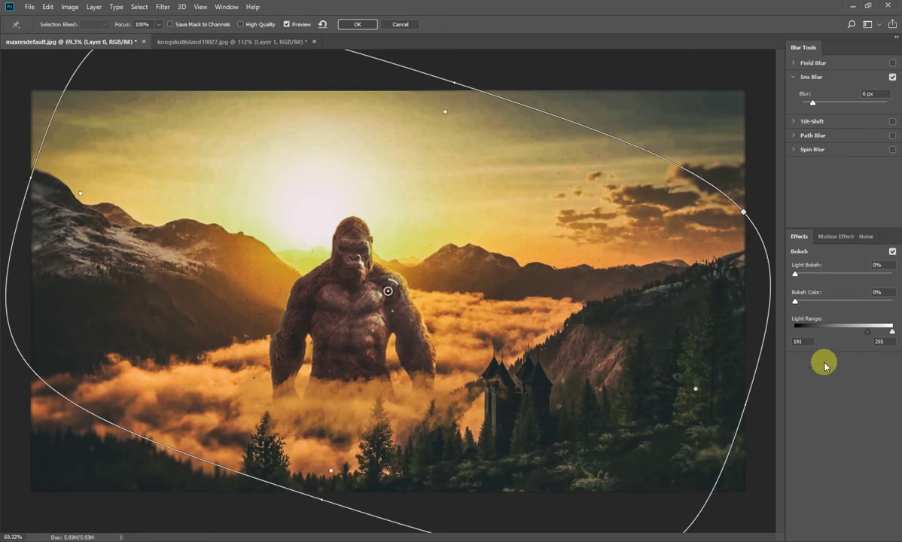
click(361, 24)
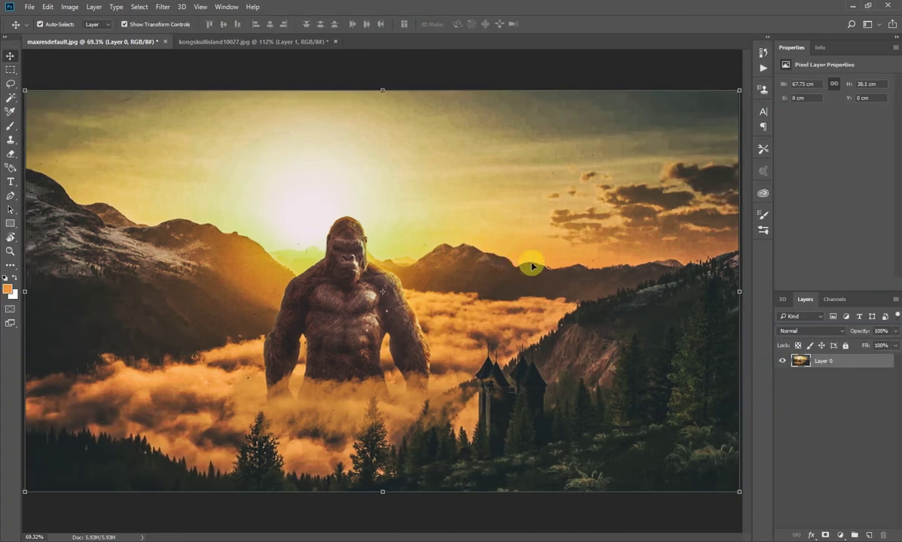
click(481, 72)
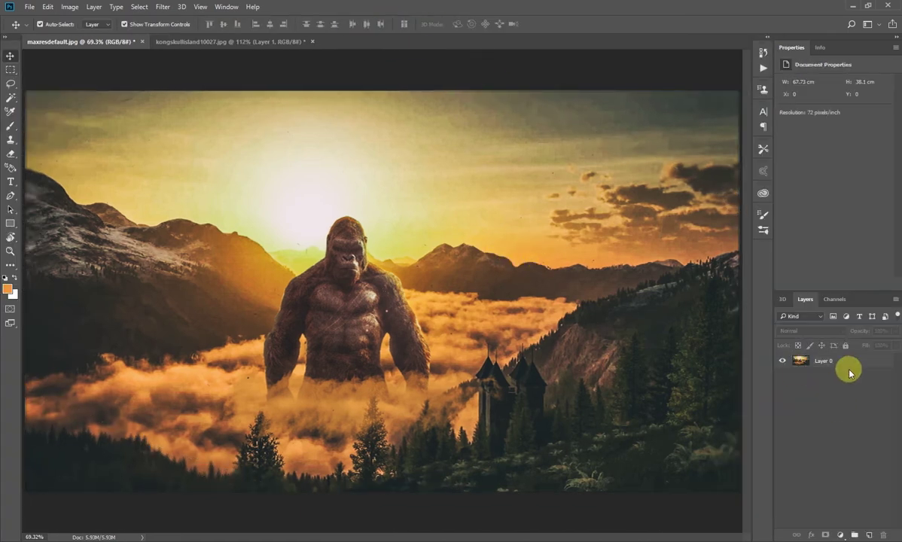
key(Tab)
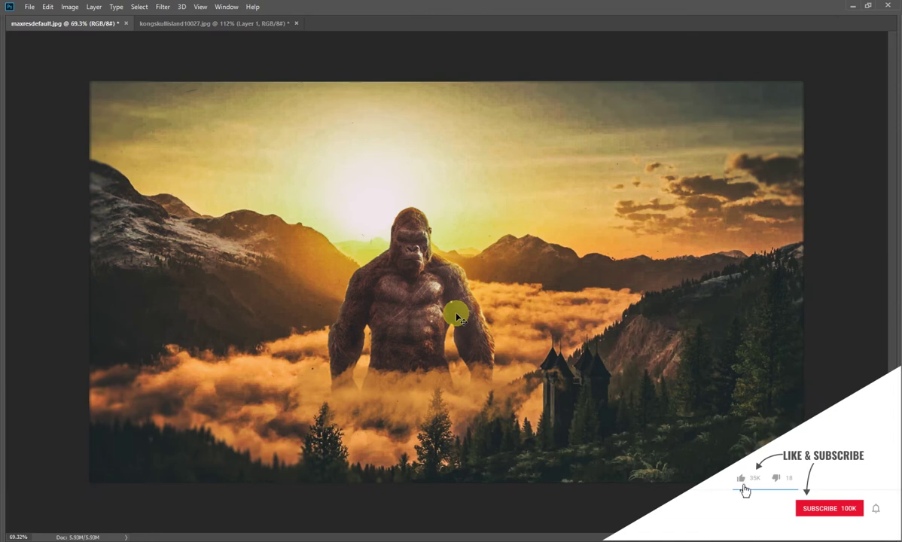
key(ctrl+0)
key(f)
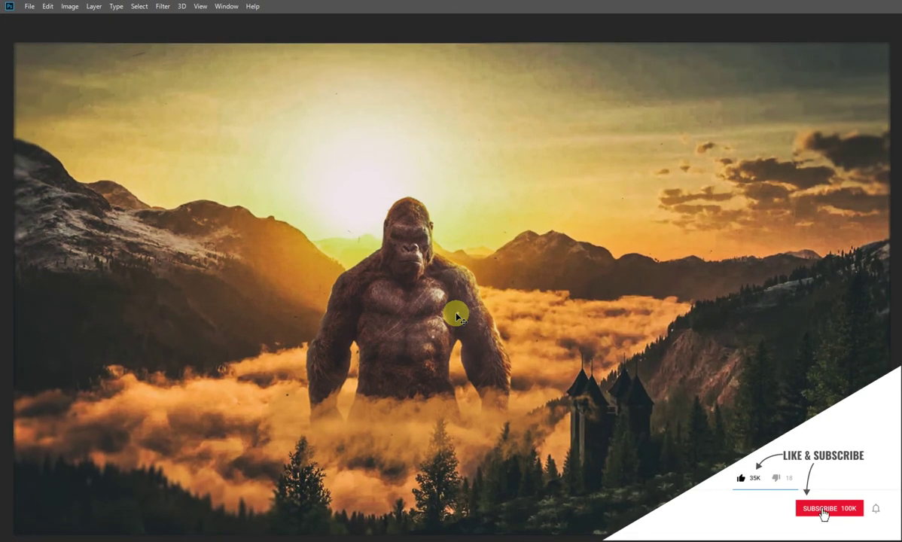
mouse_move(425, 327)
mouse_down()
mouse_move(429, 306)
mouse_move(439, 310)
mouse_up()
click(218, 228)
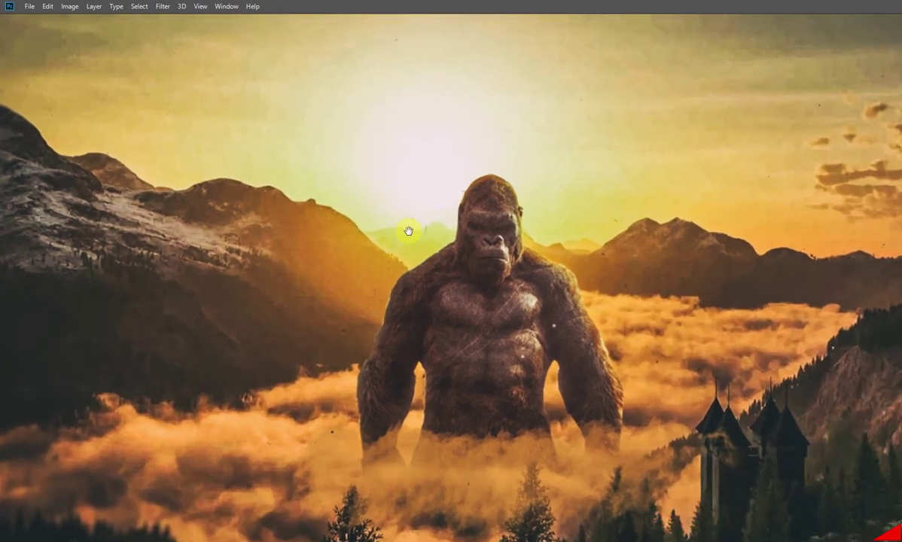
drag(490, 262, 429, 257)
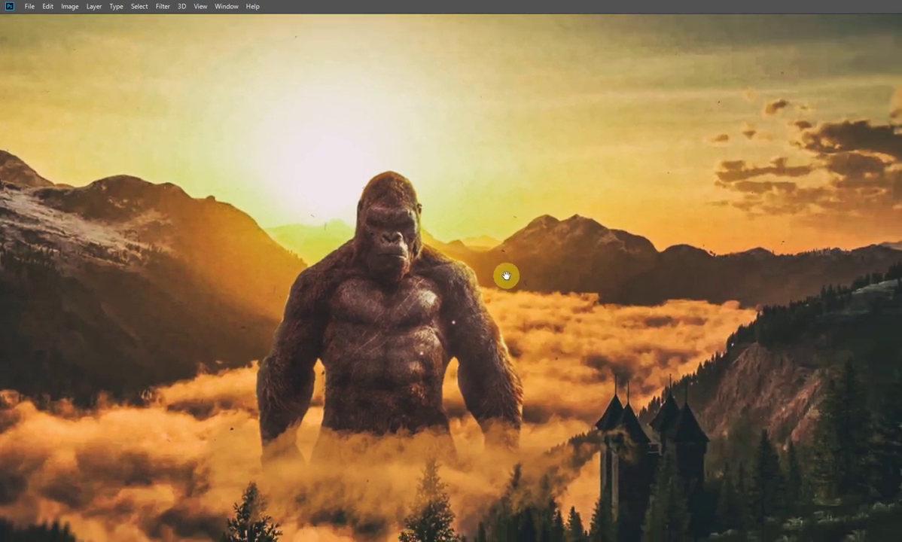
drag(505, 275, 480, 218)
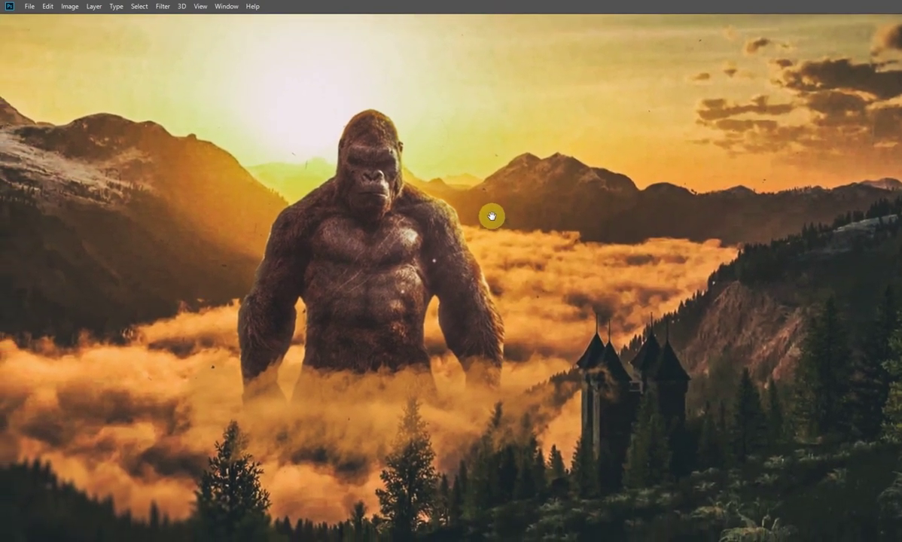
key(ctrl+0)
key(Tab)
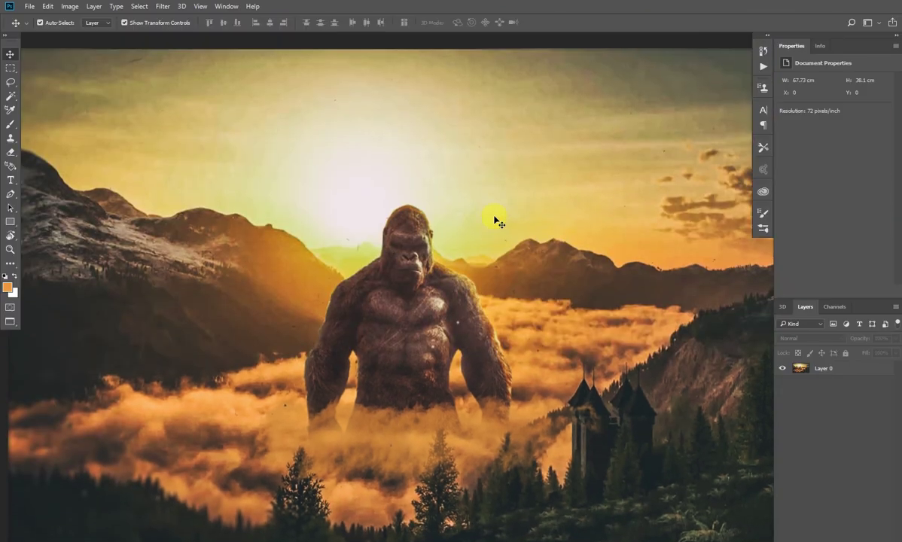
key(ctrl)
key(f)
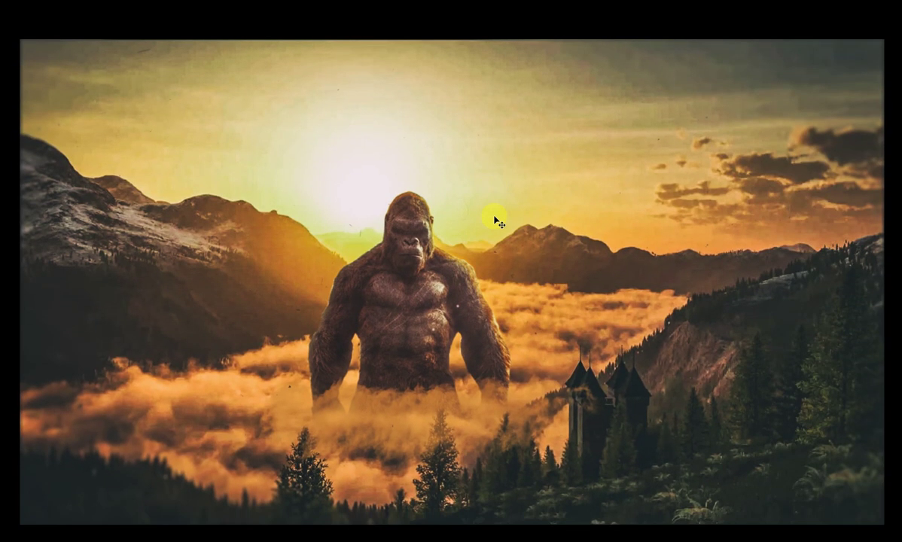
key(f)
key(ctrl+0)
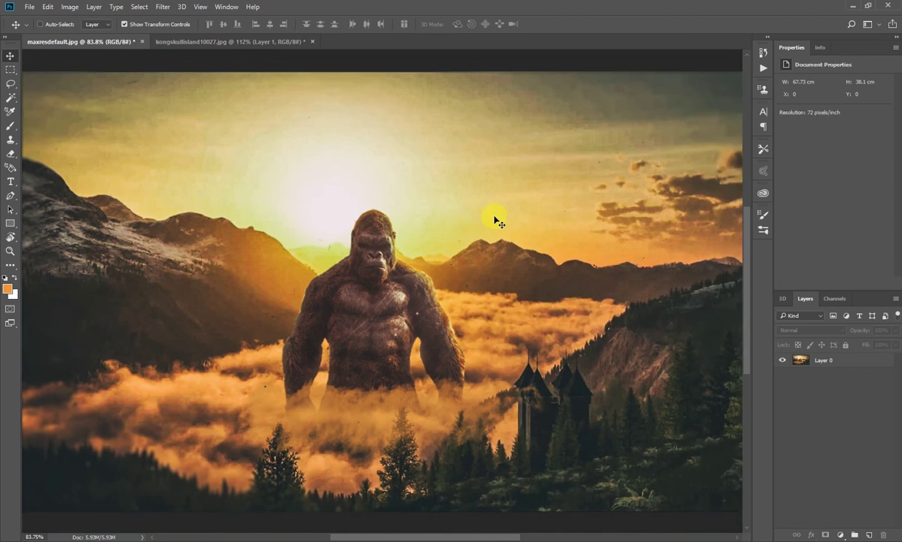